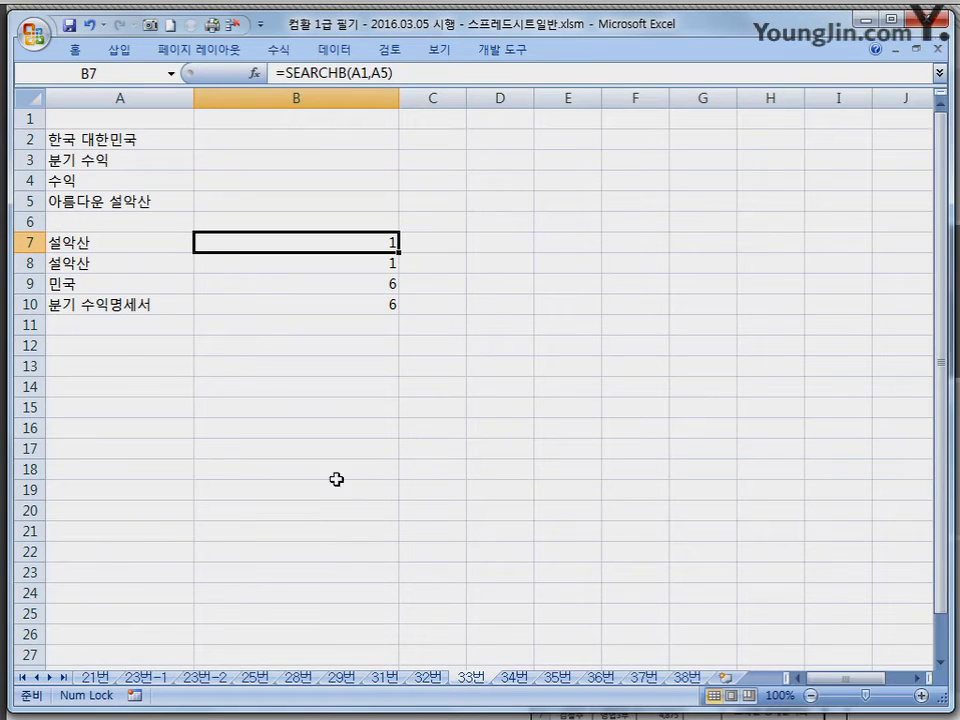
Examine the MID formula in cell A7 and the SEARCHB formula in cell B7
click(129, 242)
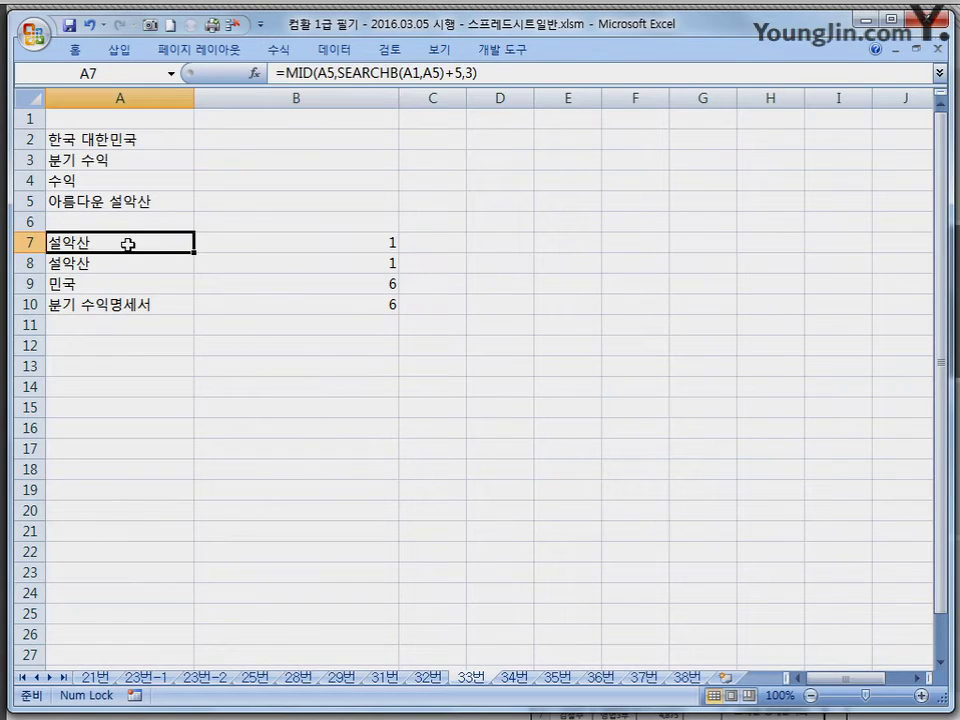
key(F2)
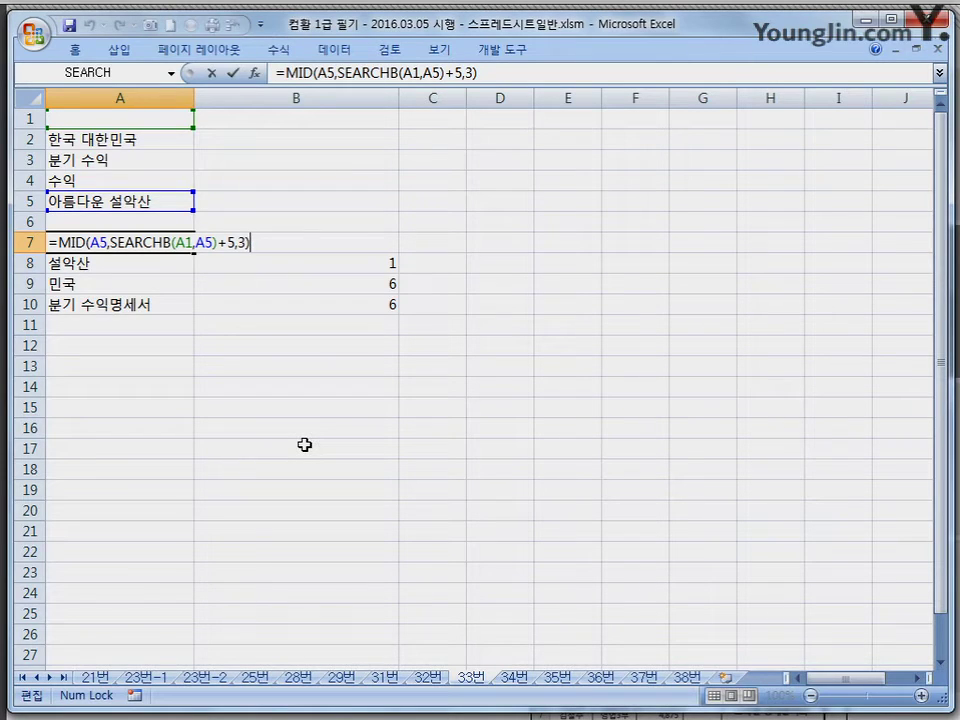
key(Return)
key(Up)
key(Right)
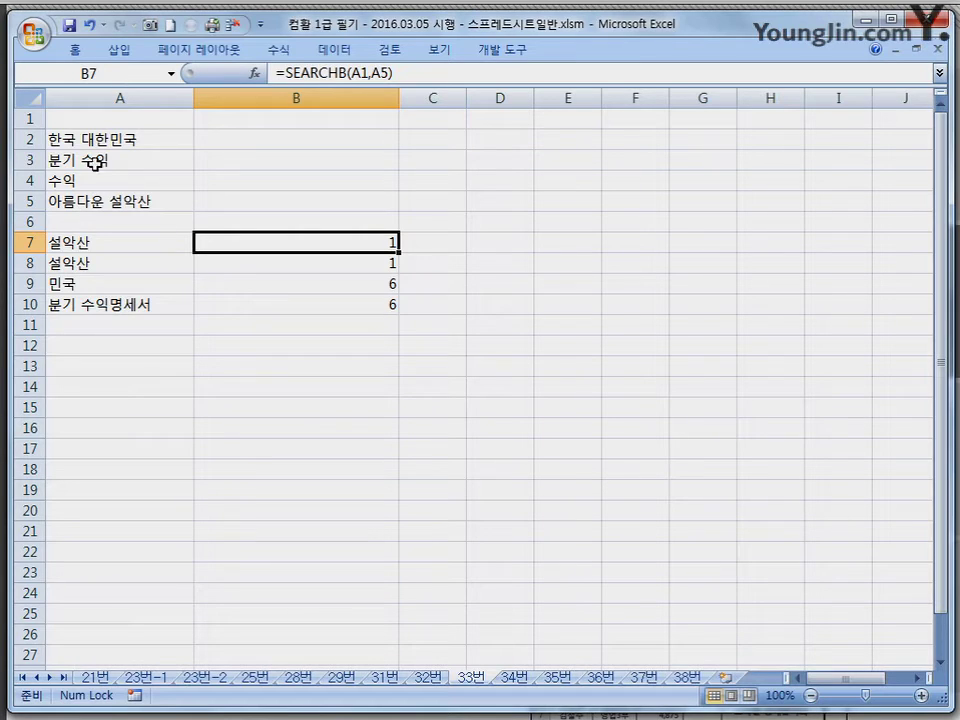
Enter 름 in cell A1 and check its effect on the SEARCHB formula in cell B7
click(109, 119)
text(fm)
key(BackSpace)
key(BackSpace)
text(르)
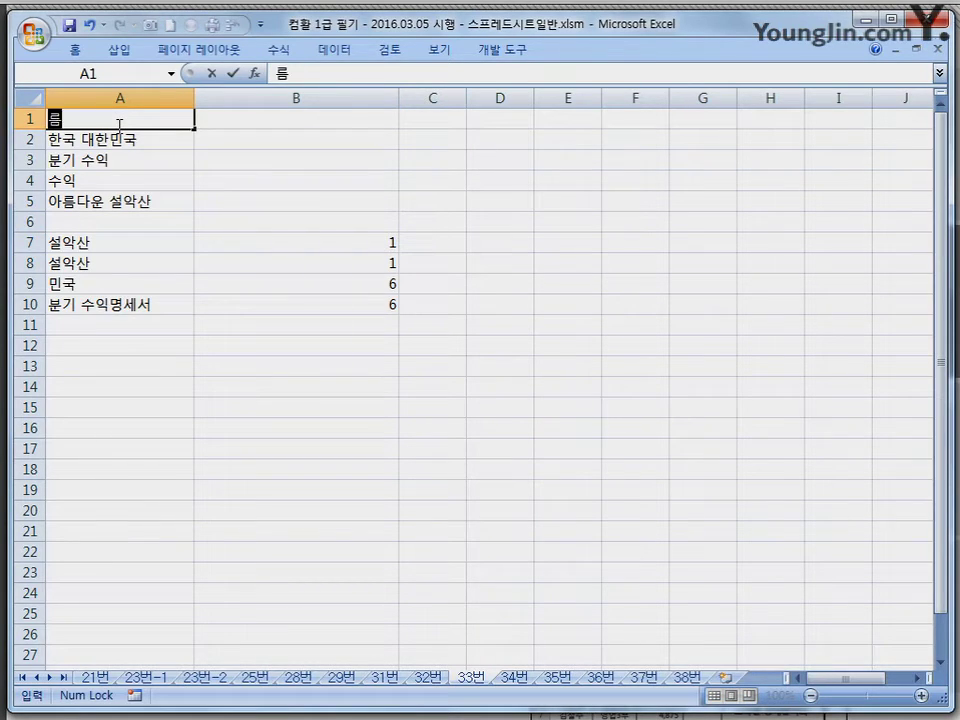
key(Return)
click(276, 243)
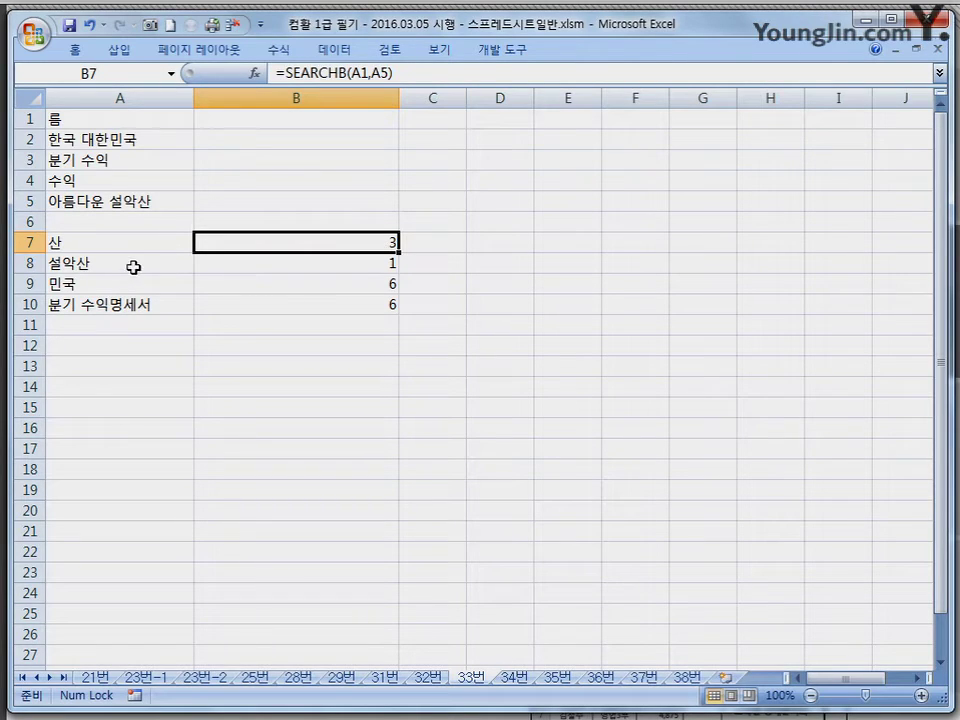
Clear the test text from cell A1 and recheck the SEARCHB formula in cell B7
click(120, 114)
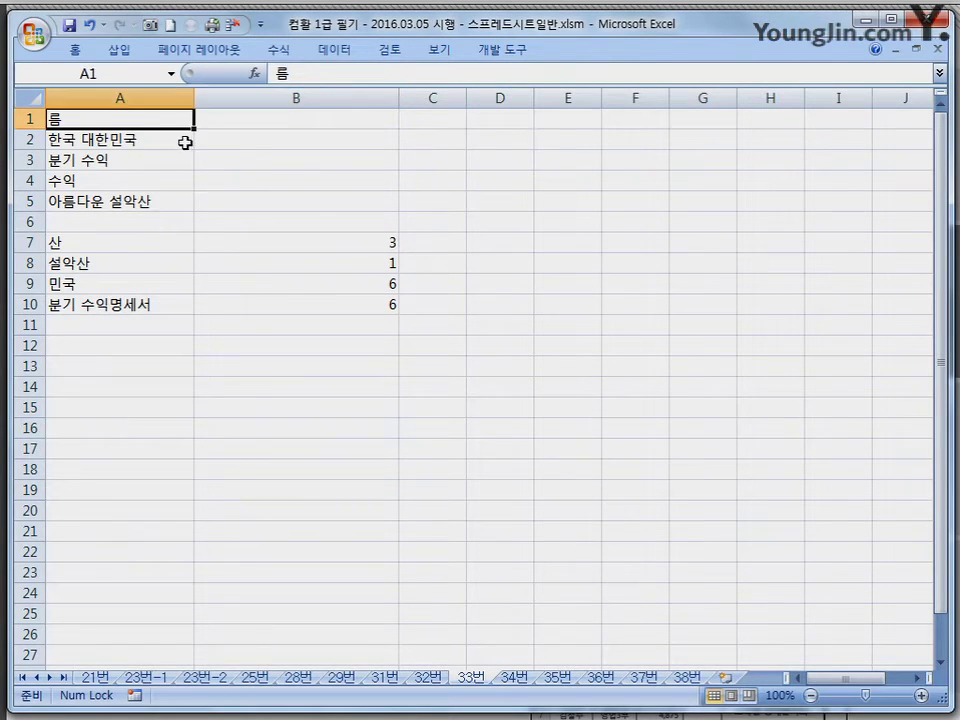
key(Delete)
click(253, 249)
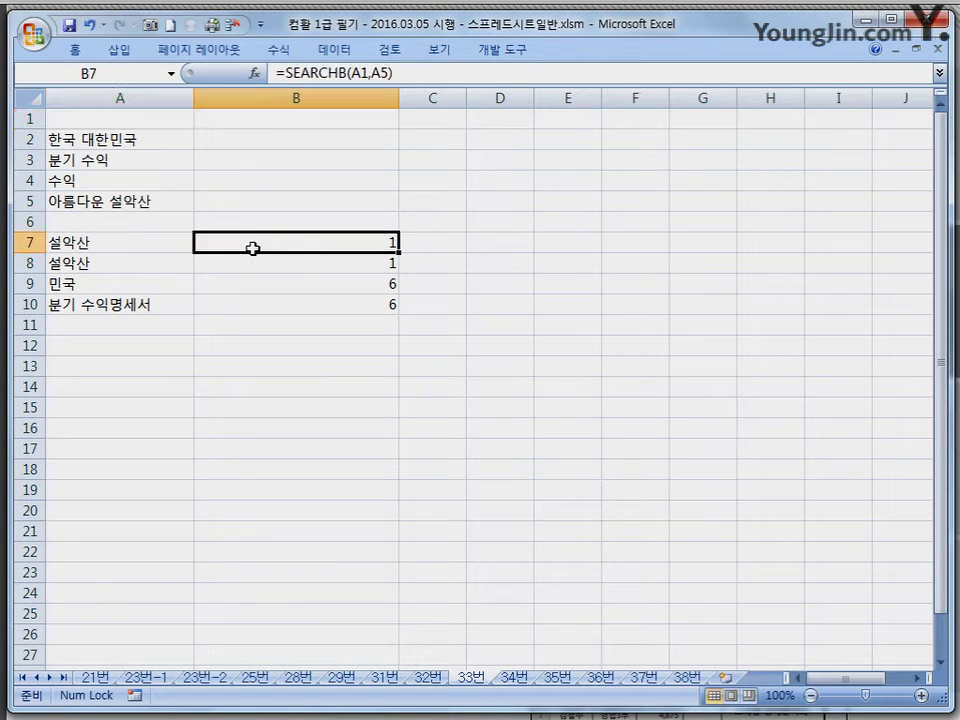
Examine the REPLACE formula in A8, the MID formula in A9 and the REPLACE formula in A10
click(140, 268)
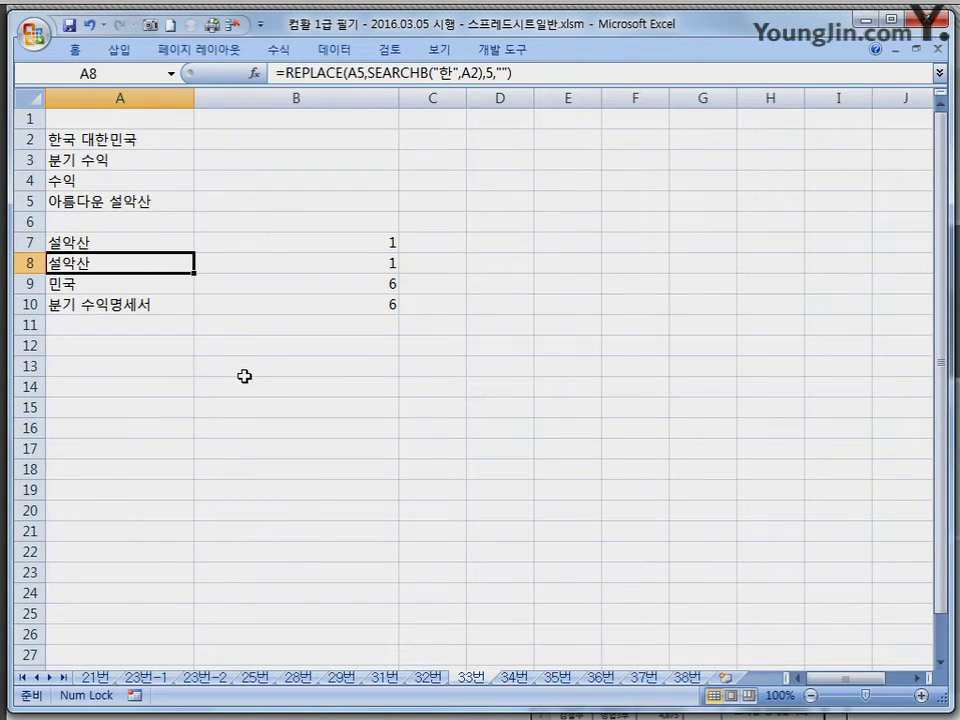
key(F2)
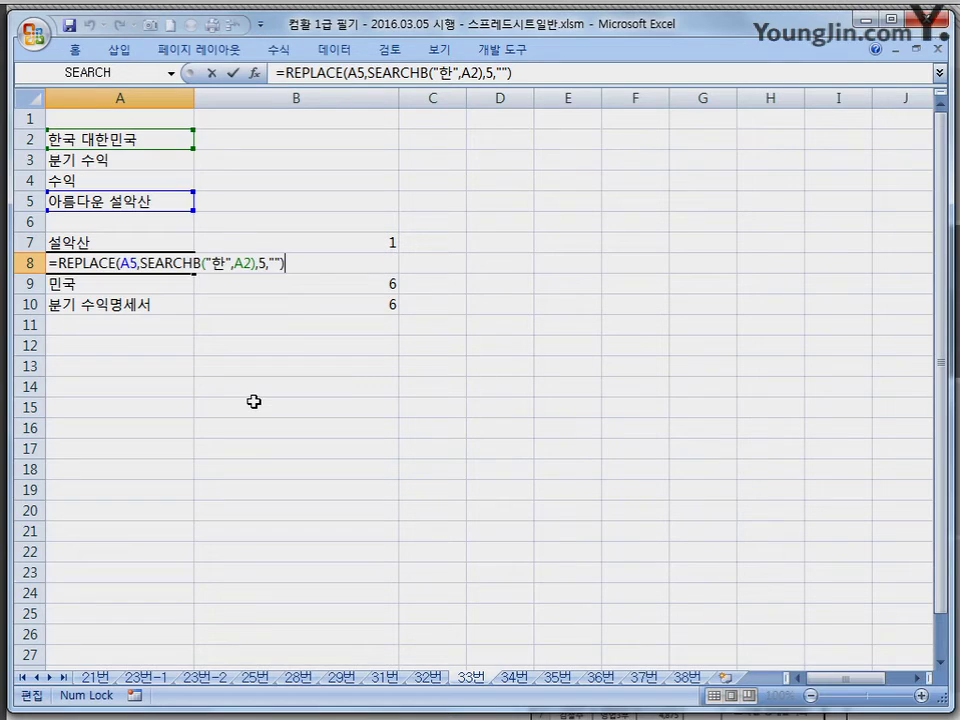
key(Return)
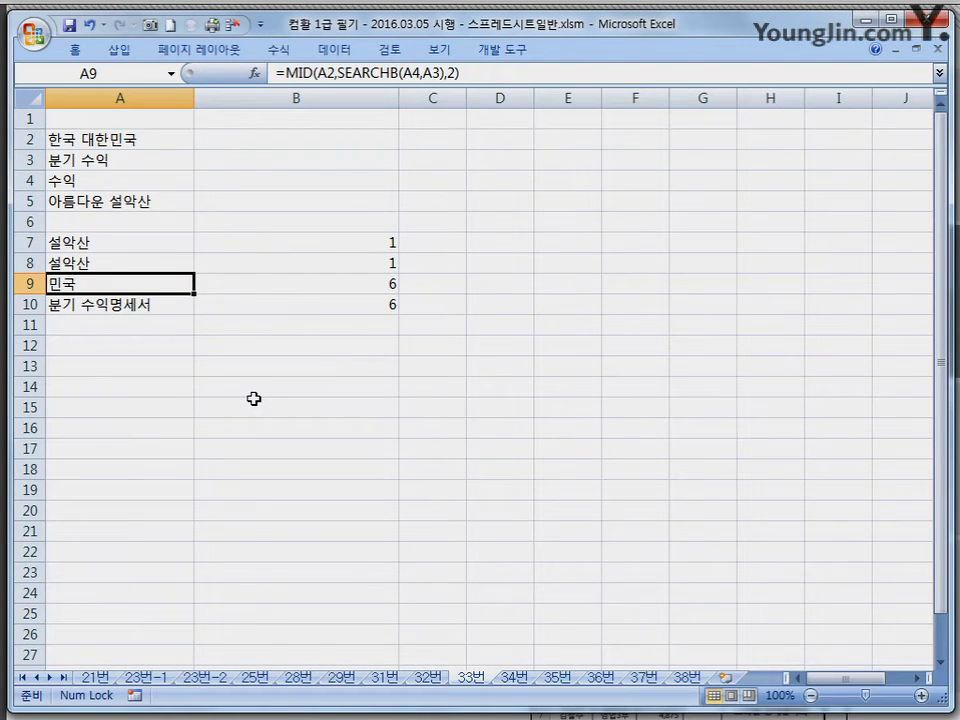
key(F2)
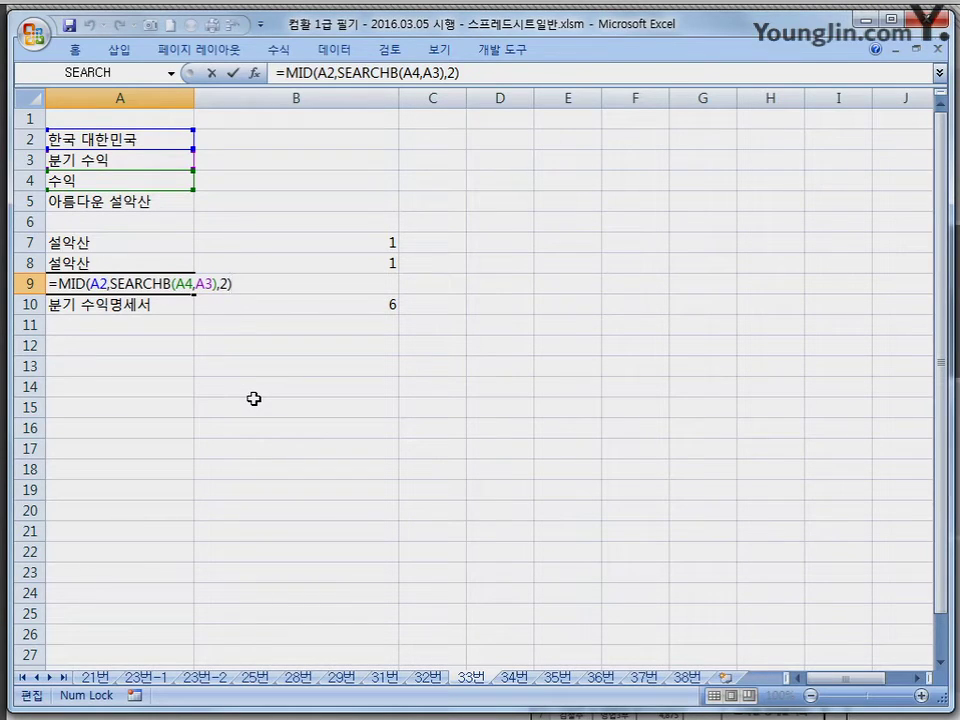
key(Return)
key(Up)
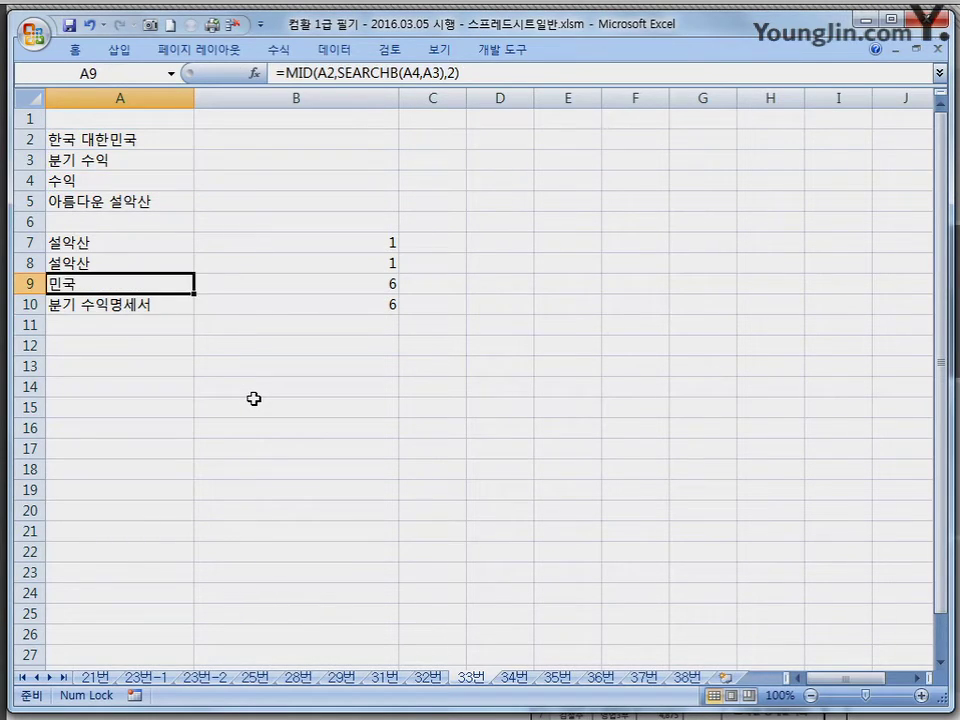
key(Down)
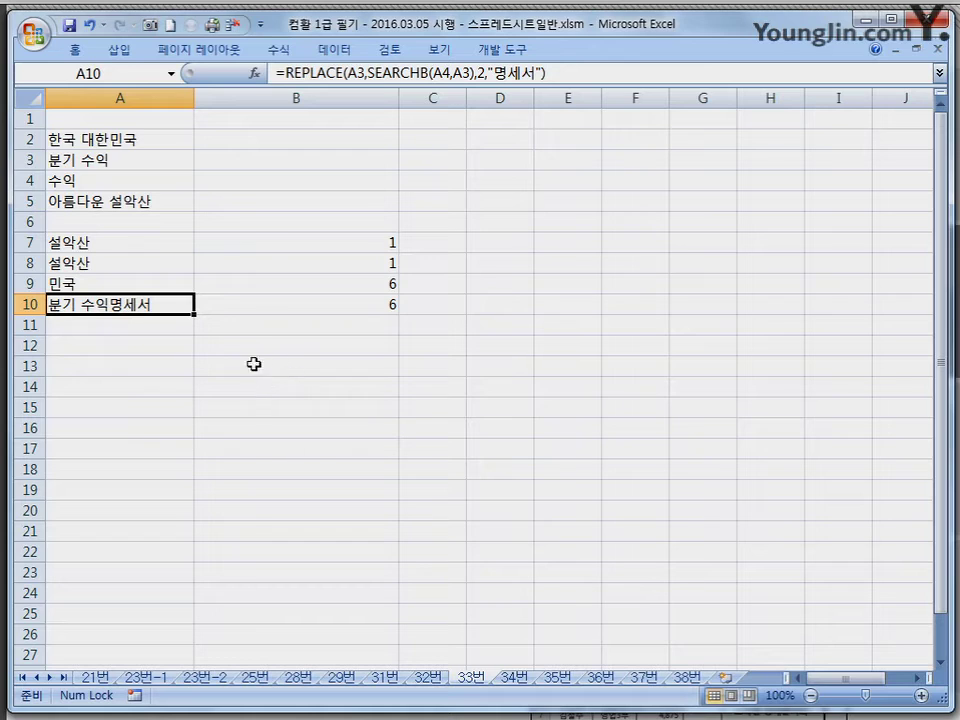
click(156, 320)
click(162, 305)
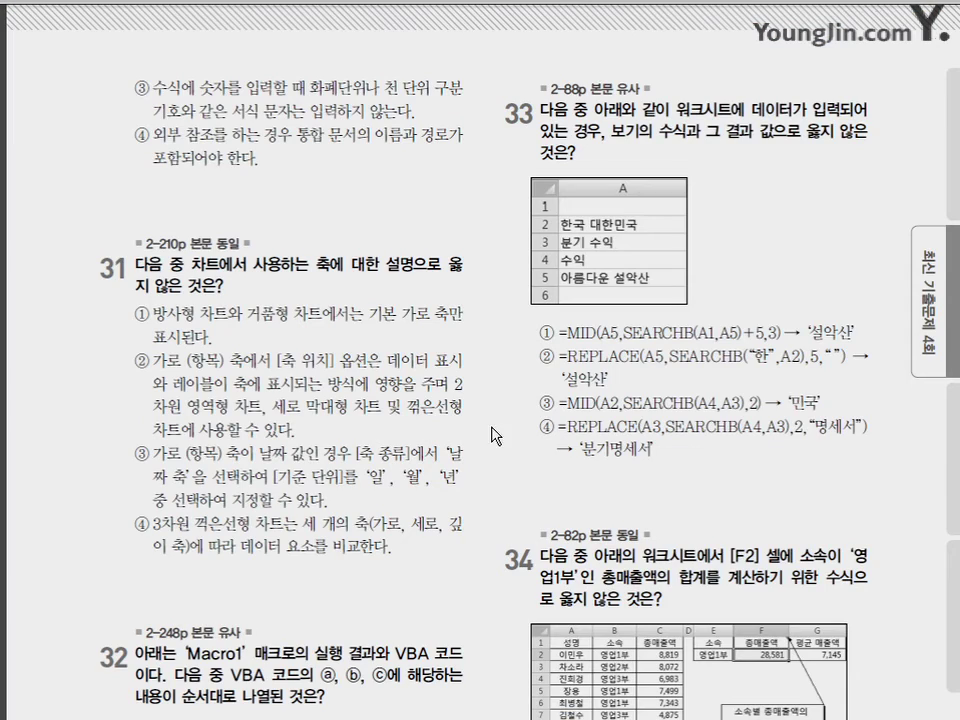
View question 34 in the exam document, switch back to the Excel workbook and open the 34번 sheet
scroll(493, 435, down, 5)
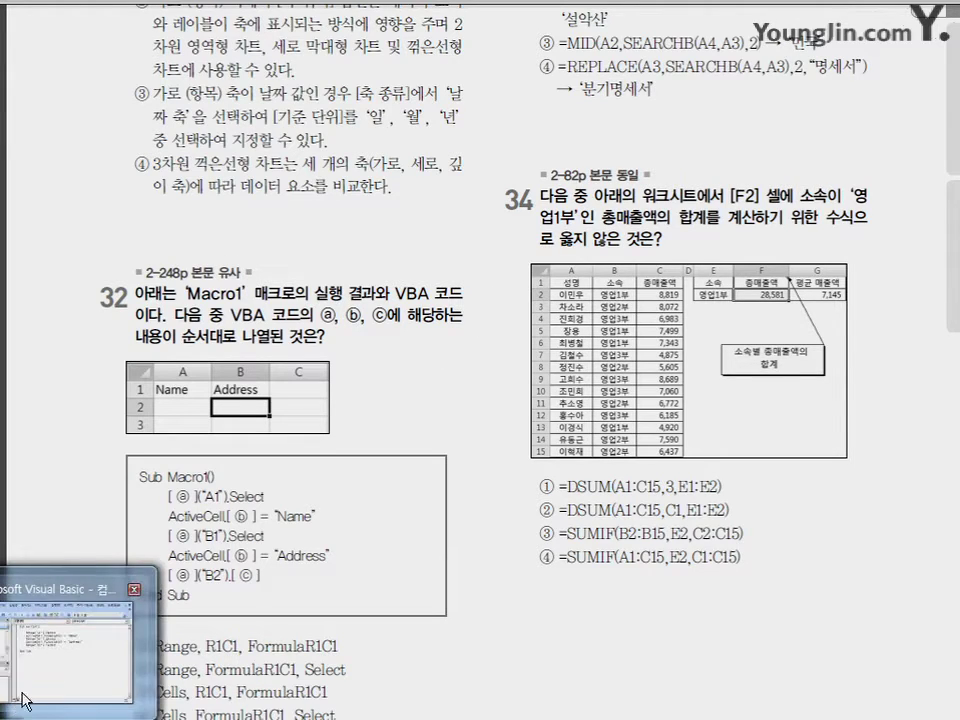
click(60, 672)
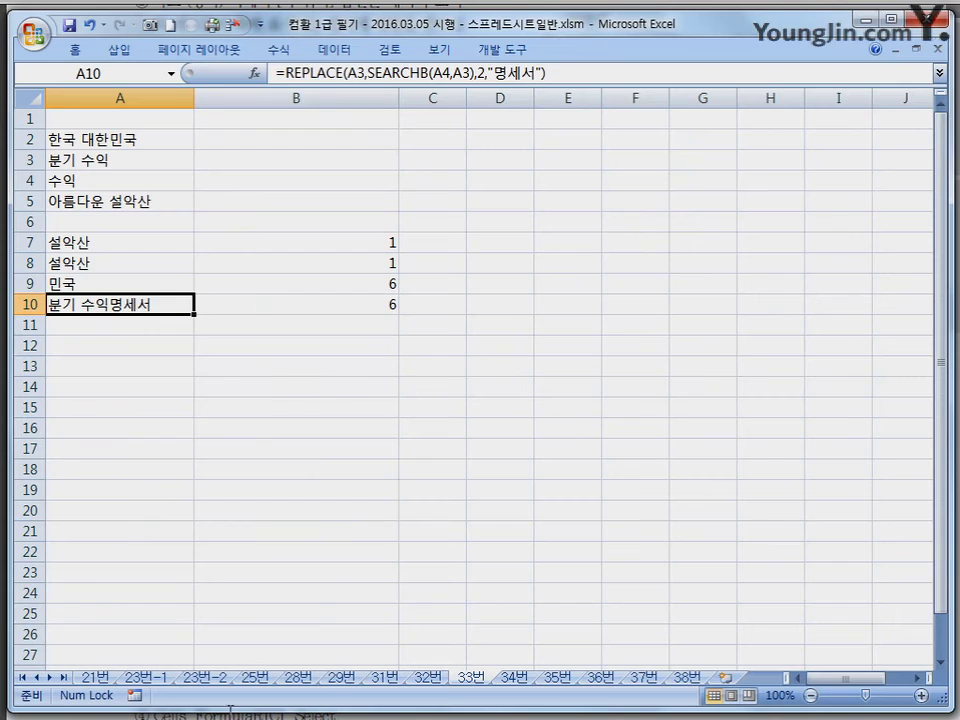
click(513, 678)
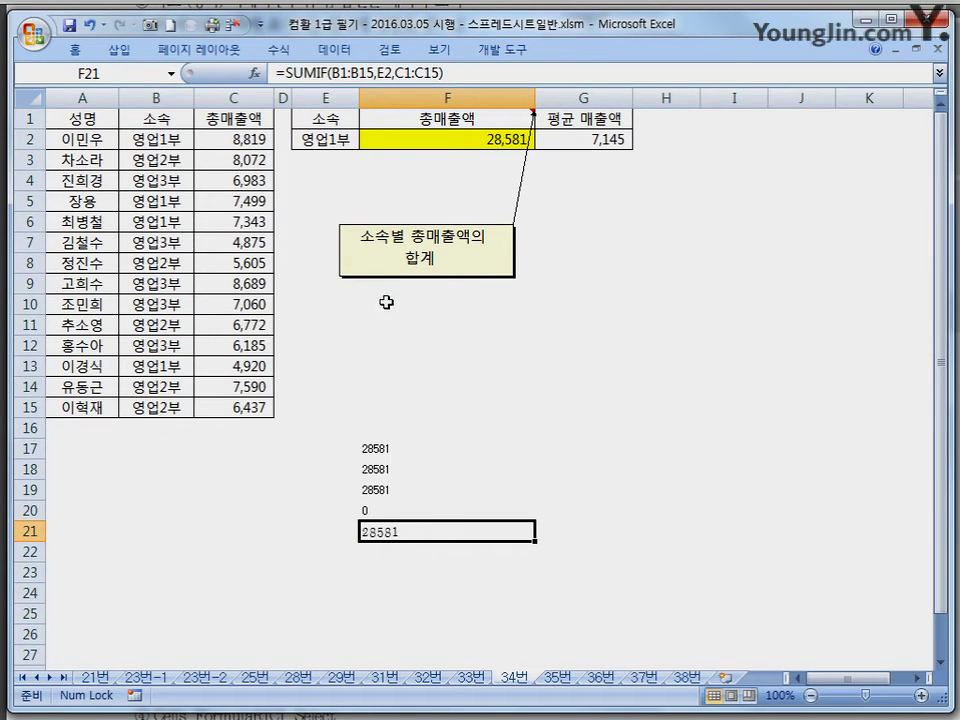
Point out the 소속 values in B2:B15, the 총매출액 values in C2:C15 and the answer cell F2
click(158, 143)
drag(158, 143, 163, 398)
drag(236, 140, 237, 407)
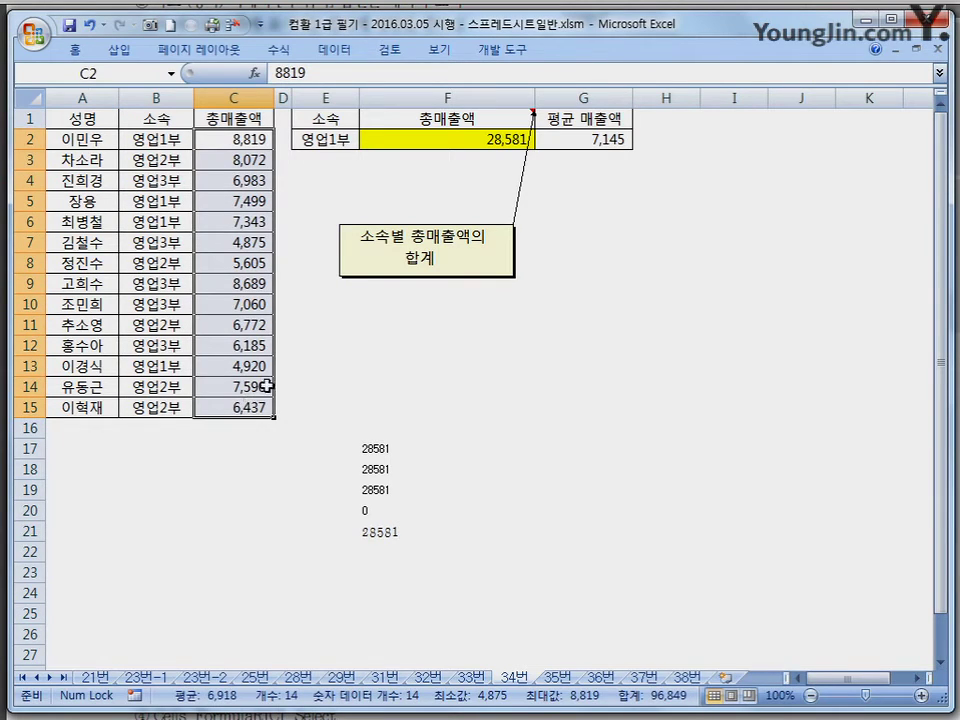
click(424, 139)
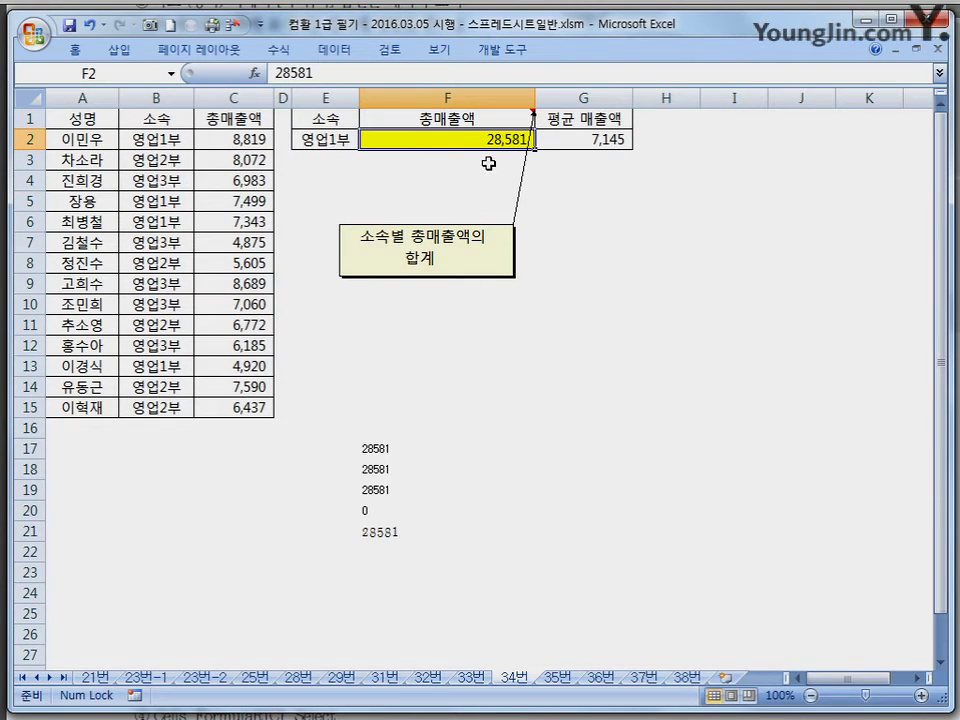
Annotate the DSUM formula in F17, marking the A1:C15 table, numbering its columns and circling the third column's heading
click(375, 450)
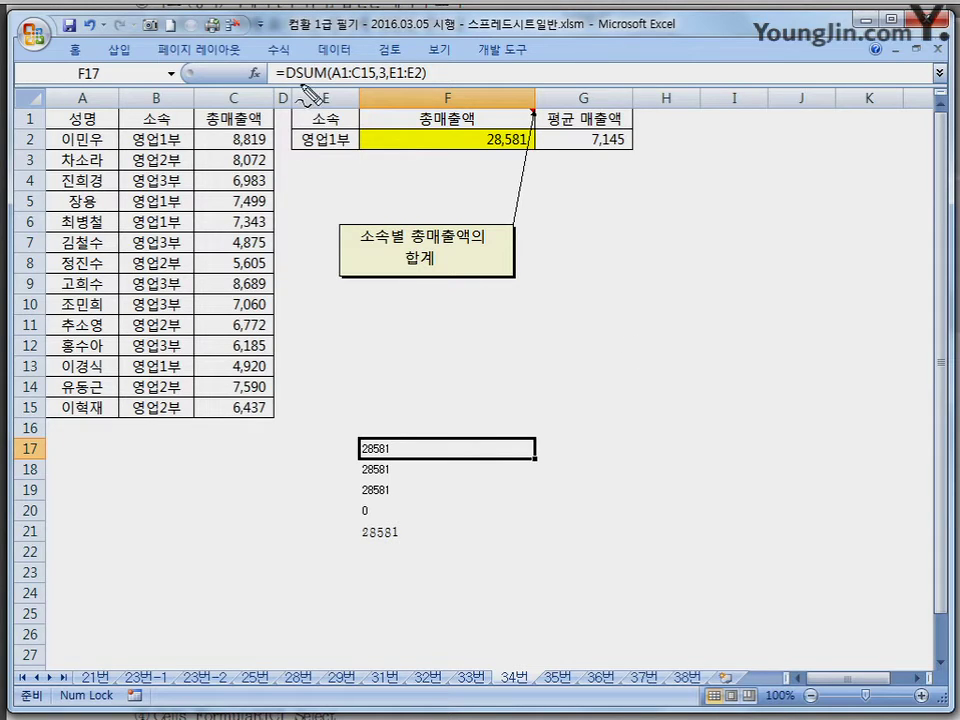
drag(284, 78, 363, 85)
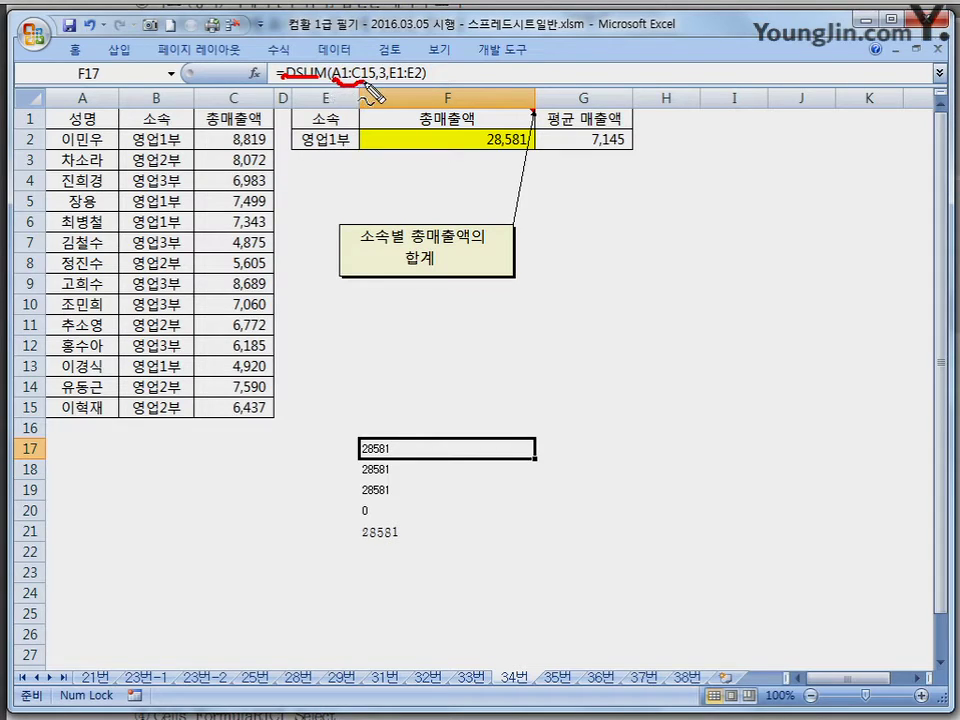
mouse_move(48, 104)
mouse_down()
mouse_move(253, 100)
mouse_move(274, 290)
mouse_move(205, 430)
mouse_move(51, 364)
mouse_move(52, 106)
mouse_up()
drag(381, 88, 381, 101)
drag(84, 80, 84, 112)
mouse_move(163, 86)
mouse_down()
mouse_move(185, 98)
mouse_move(250, 98)
mouse_move(196, 118)
mouse_move(292, 112)
mouse_up()
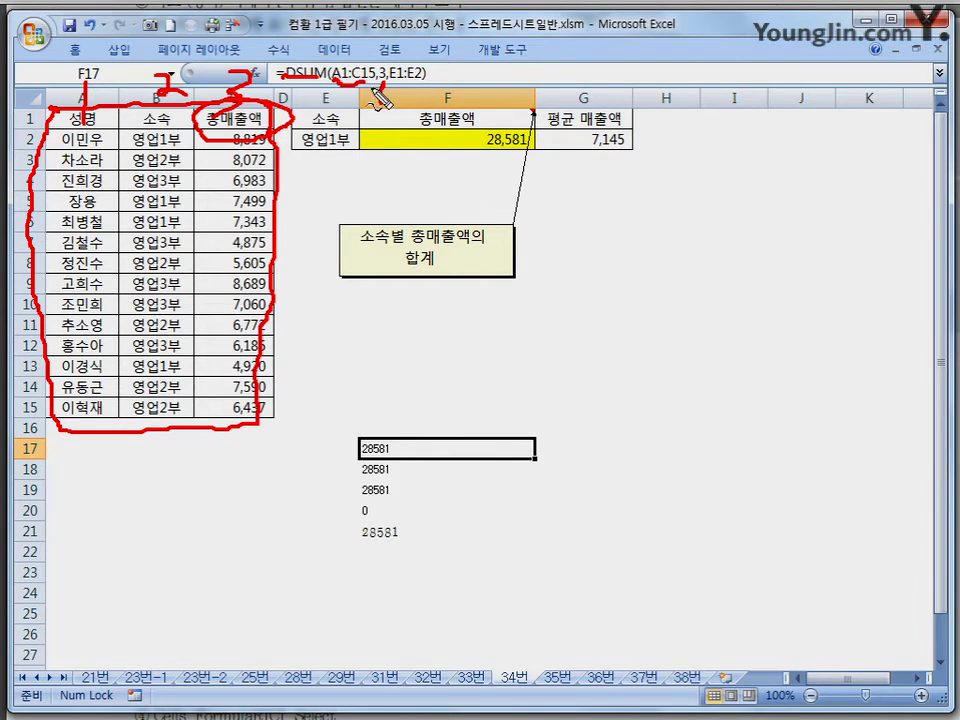
Mark the E1:E2 criteria, the matching 영업1부 rows and the F17 result, and clear the annotations
drag(405, 82, 432, 82)
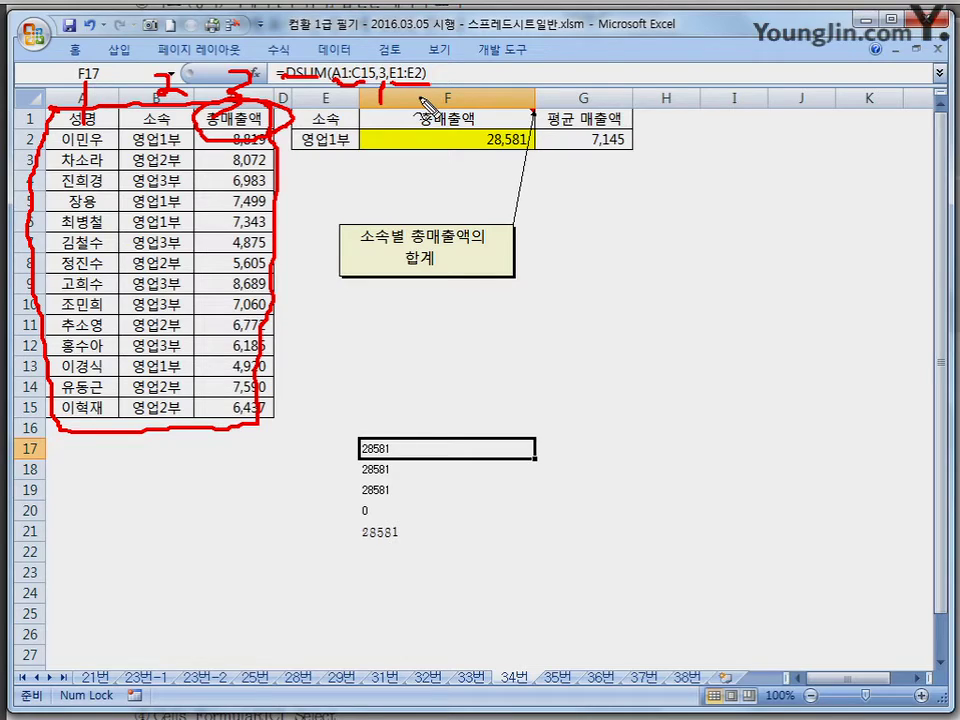
mouse_move(300, 165)
mouse_down()
mouse_move(340, 117)
mouse_move(321, 171)
mouse_move(332, 154)
mouse_move(348, 162)
mouse_up()
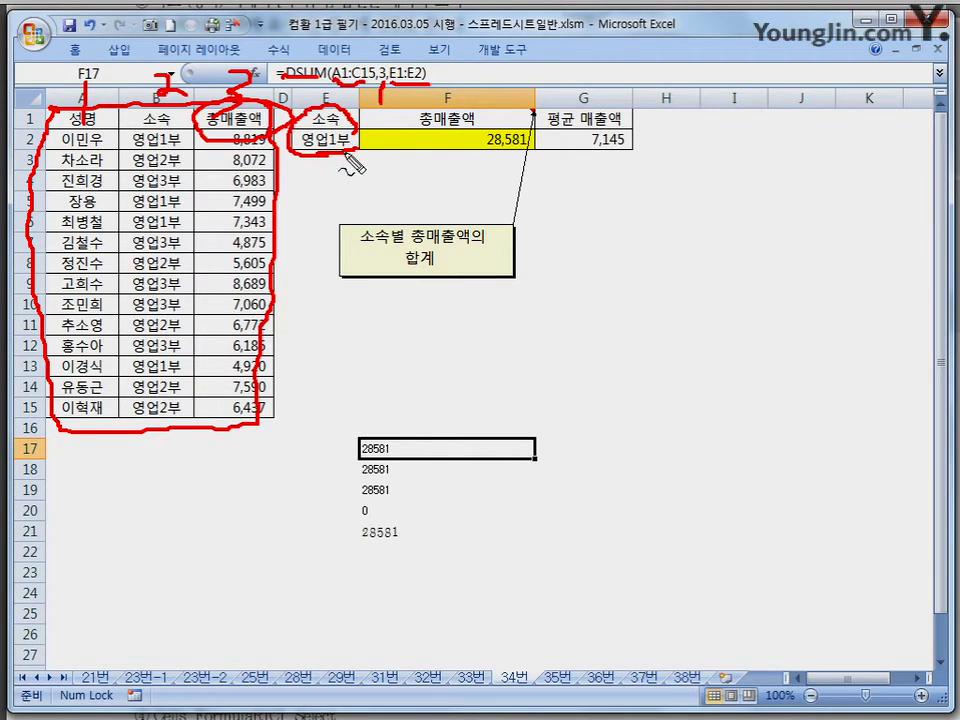
drag(132, 147, 171, 145)
mouse_move(129, 207)
mouse_down()
mouse_move(176, 205)
mouse_move(167, 225)
mouse_up()
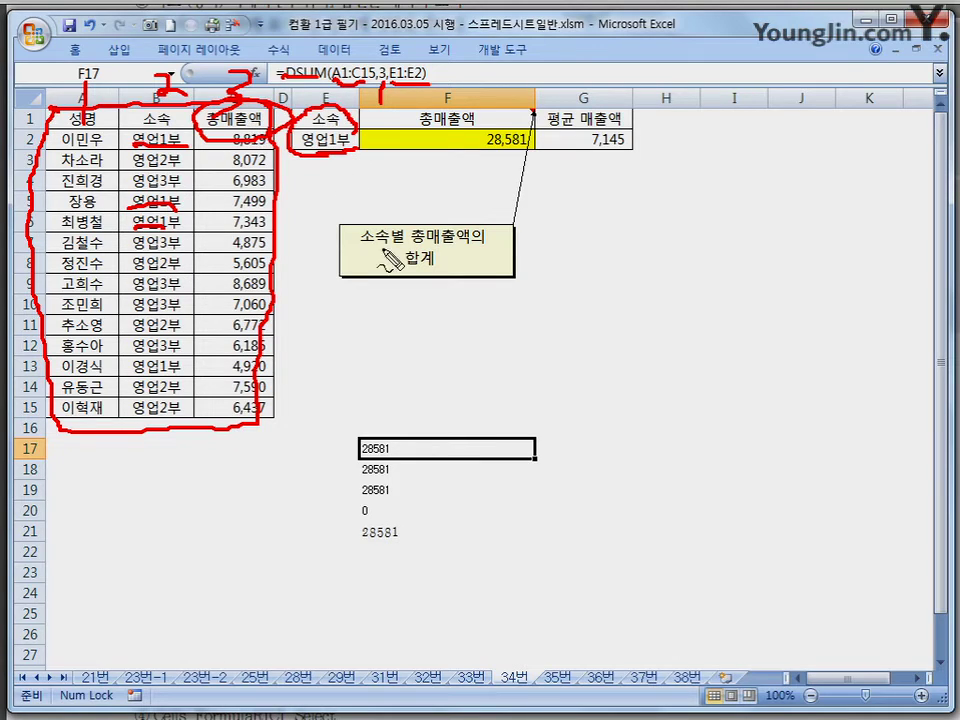
mouse_move(396, 461)
mouse_down()
mouse_move(368, 450)
mouse_move(392, 443)
mouse_move(358, 433)
mouse_up()
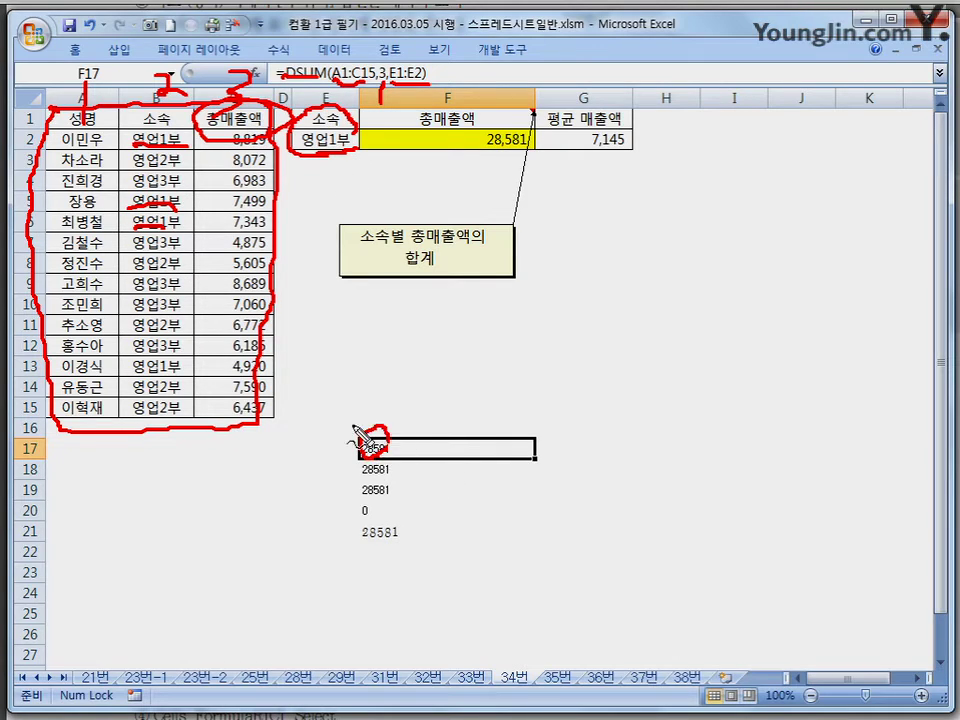
key(Escape)
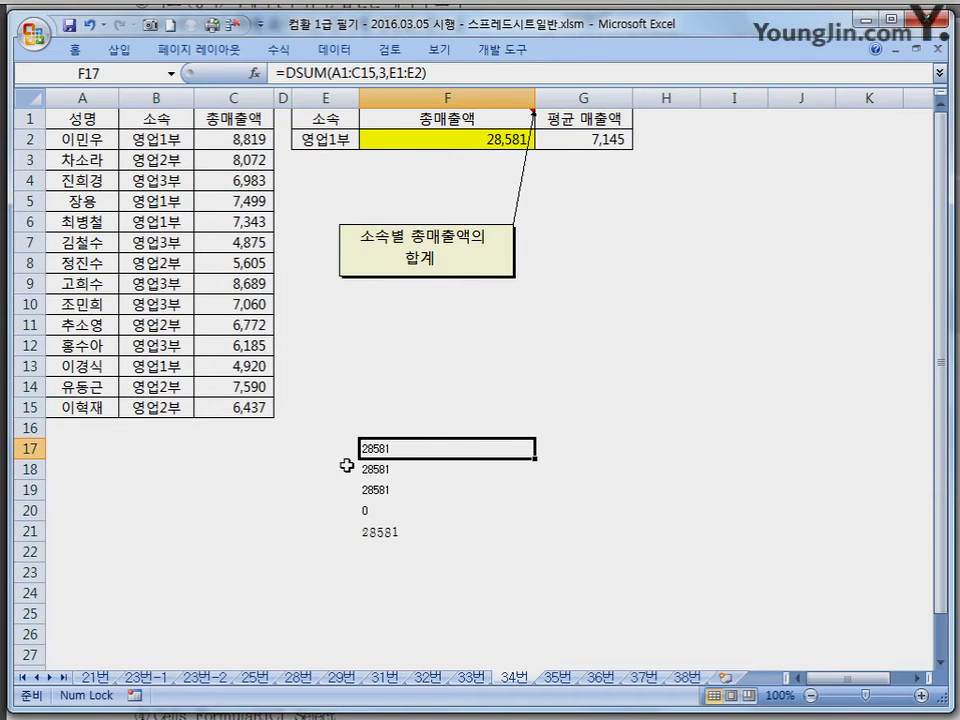
Annotate the arguments A1:C15, C1 and E1:E2 of the DSUM formula in F18, circle the C1 heading and clear the marks
key(Down)
key(ctrl+2)
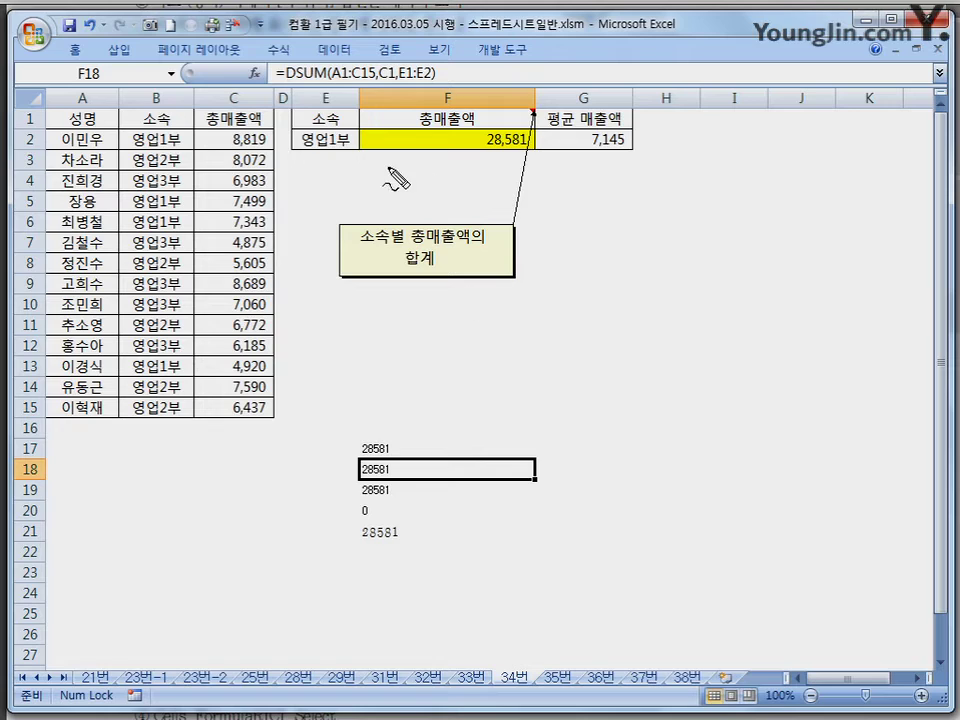
drag(339, 83, 392, 83)
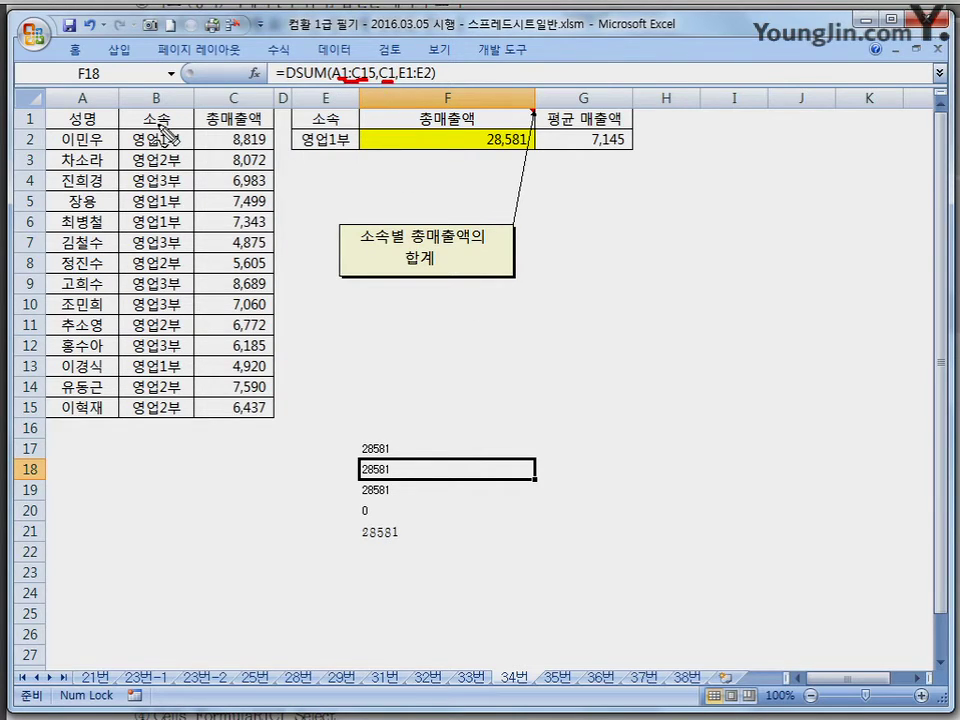
mouse_move(257, 100)
mouse_down()
mouse_move(210, 95)
mouse_move(248, 104)
mouse_up()
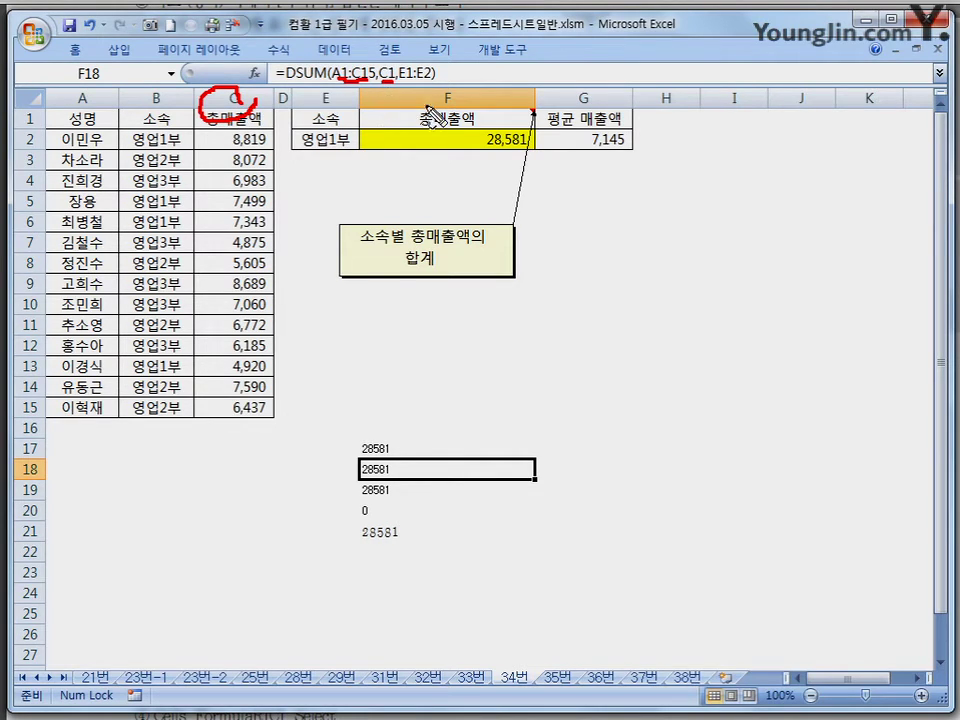
drag(400, 84, 436, 84)
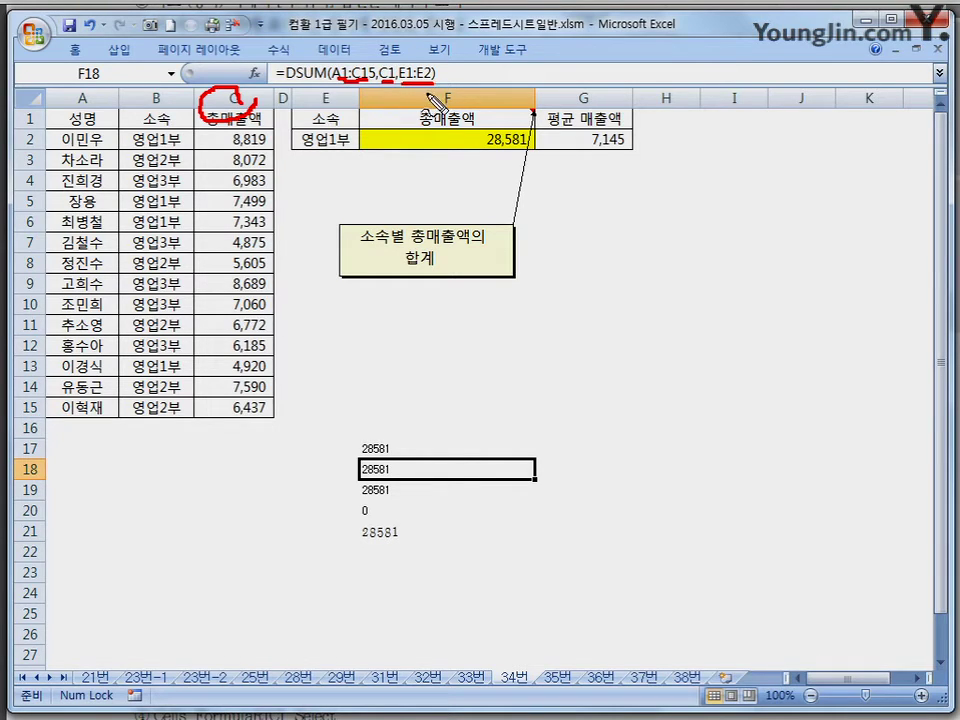
key(Escape)
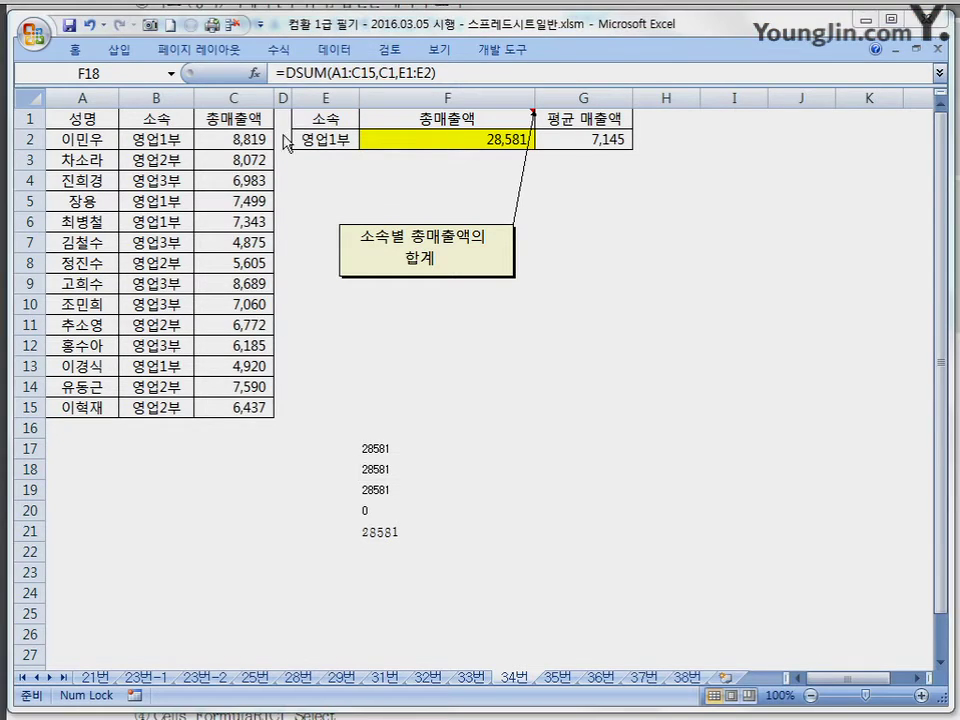
Annotate the SUMIF formula in F19, marking its B2:B15 range on the table and circling the E2 criterion
click(398, 490)
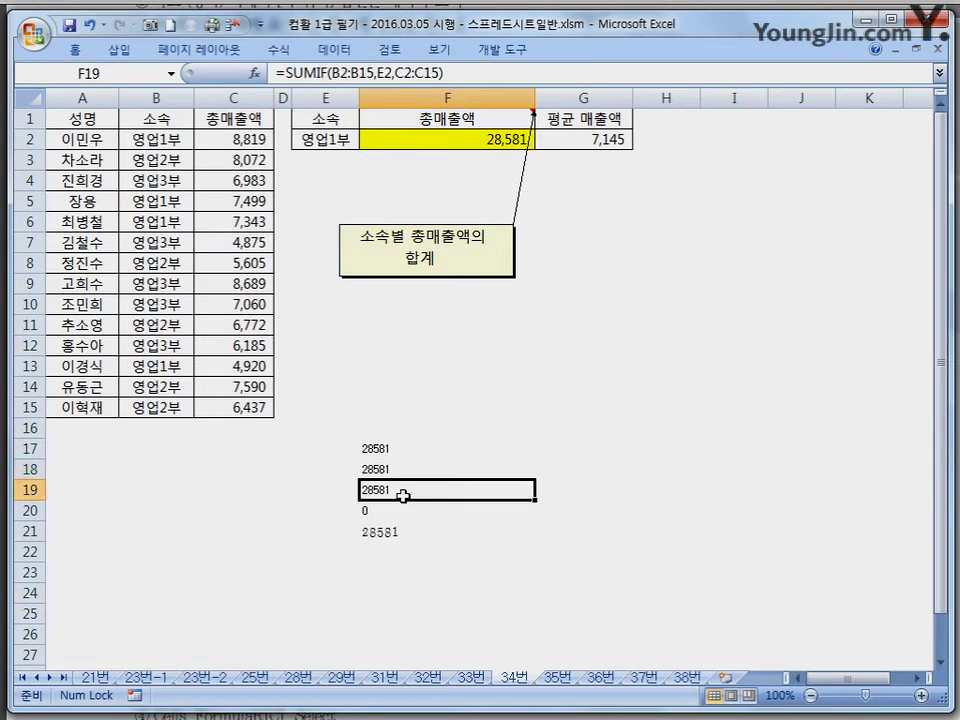
key(ctrl+2)
drag(322, 82, 368, 81)
mouse_move(122, 133)
mouse_down()
mouse_move(183, 140)
mouse_move(184, 343)
mouse_move(140, 425)
mouse_move(112, 190)
mouse_move(122, 128)
mouse_up()
drag(374, 83, 395, 80)
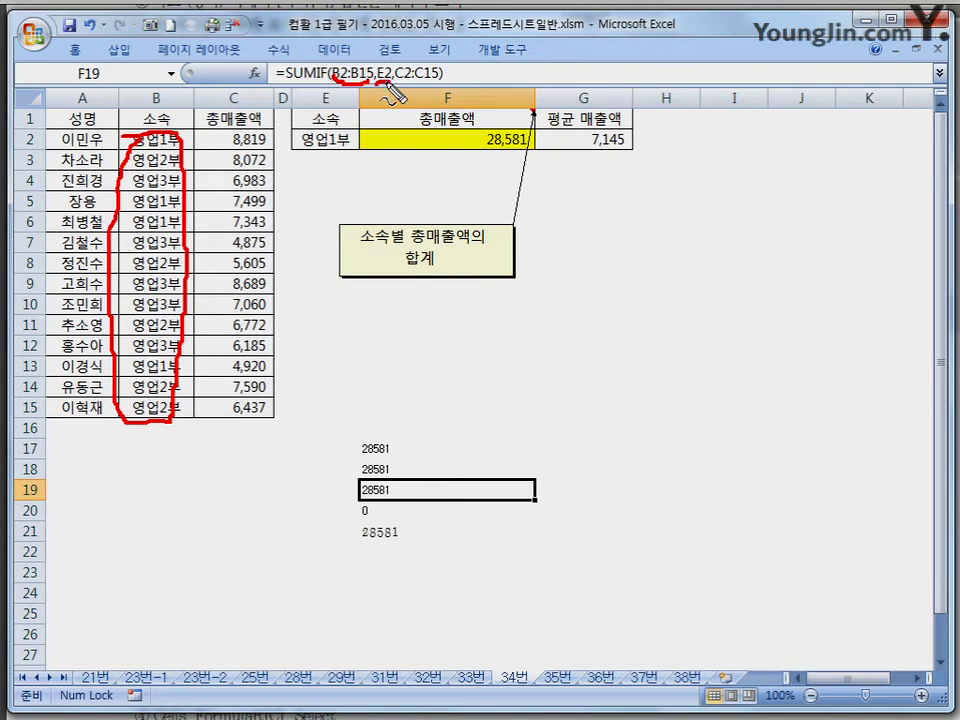
mouse_move(352, 140)
mouse_down()
mouse_move(320, 150)
mouse_move(306, 132)
mouse_move(352, 134)
mouse_up()
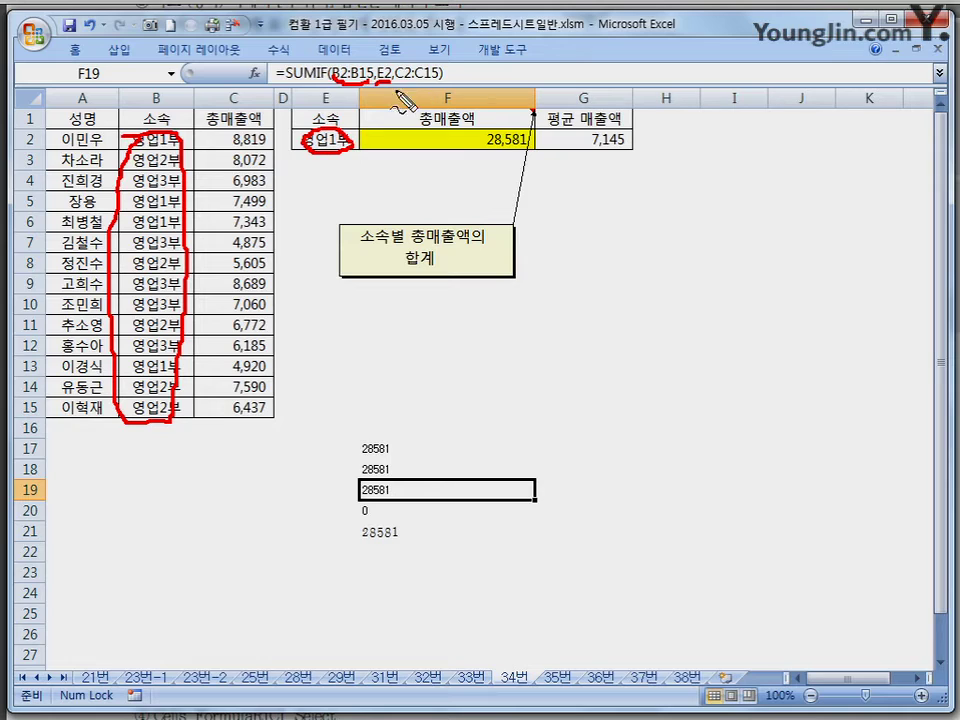
Trace the 소속 values, mark the C2:C15 sum range and the F19 result, and clear the annotations
mouse_move(172, 150)
mouse_down()
mouse_move(150, 300)
mouse_move(152, 382)
mouse_up()
drag(395, 86, 435, 86)
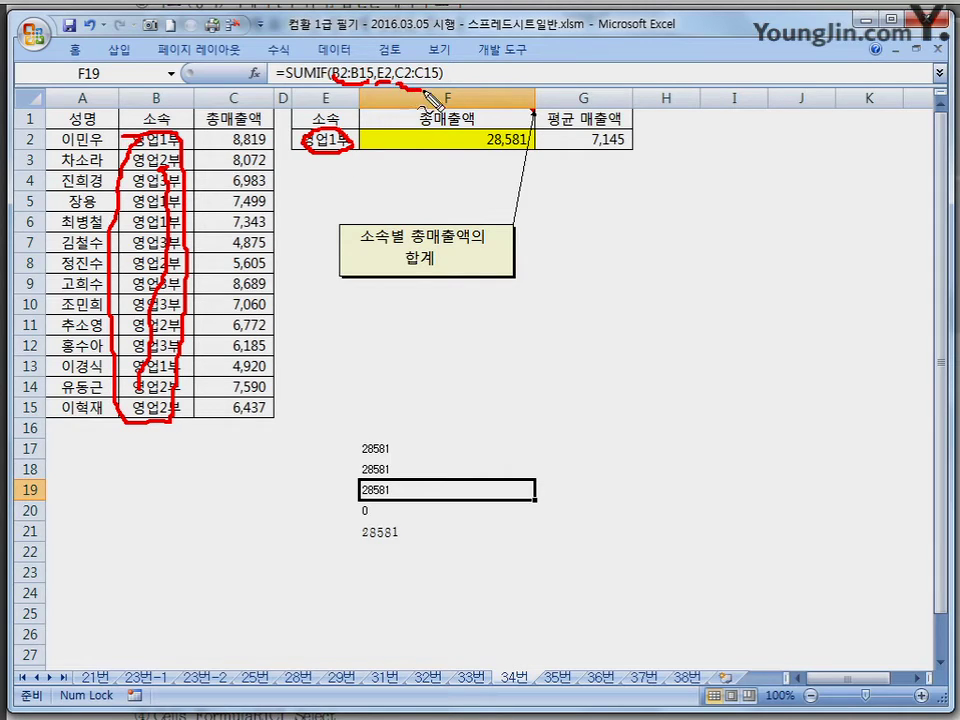
mouse_move(210, 142)
mouse_down()
mouse_move(283, 180)
mouse_move(272, 399)
mouse_move(197, 274)
mouse_move(206, 124)
mouse_up()
drag(360, 495, 392, 493)
key(Escape)
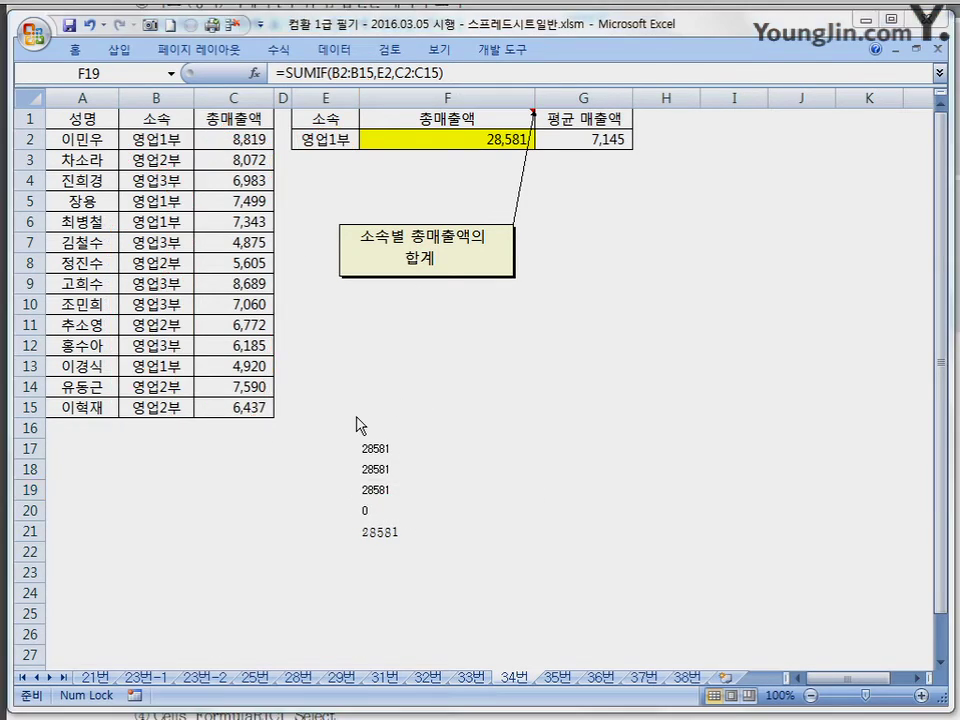
Annotate the SUMIF formula in F20, outlining its A1:C15 range on the table and circling the F20 result, and clear the marks
click(368, 514)
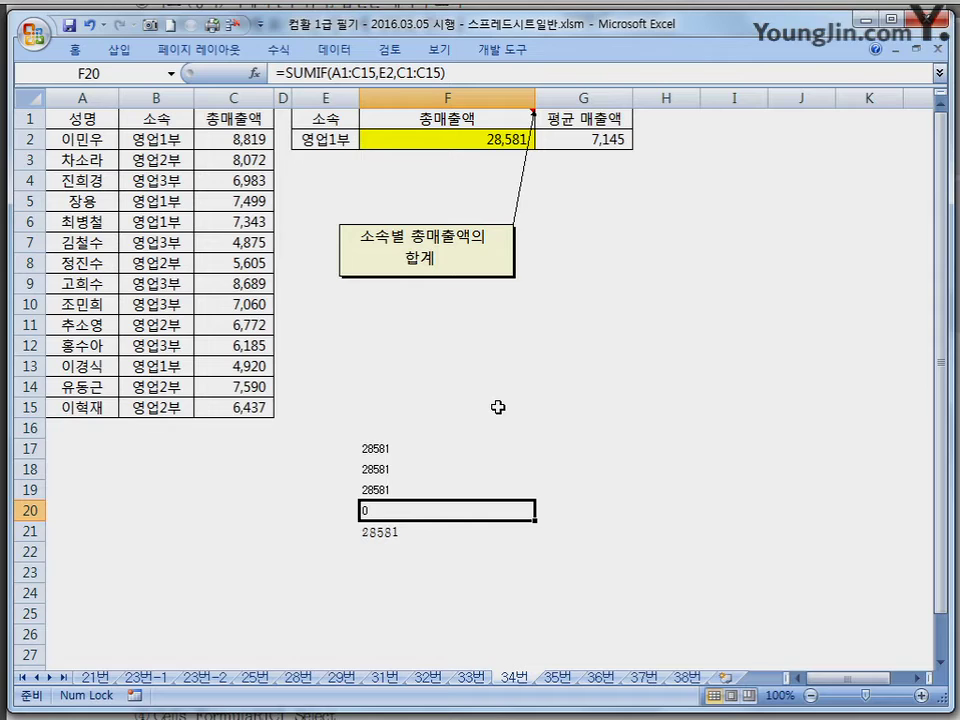
key(ctrl+2)
drag(336, 79, 360, 85)
mouse_move(46, 100)
mouse_down()
mouse_move(242, 110)
mouse_move(240, 255)
mouse_move(140, 422)
mouse_move(62, 400)
mouse_move(57, 130)
mouse_up()
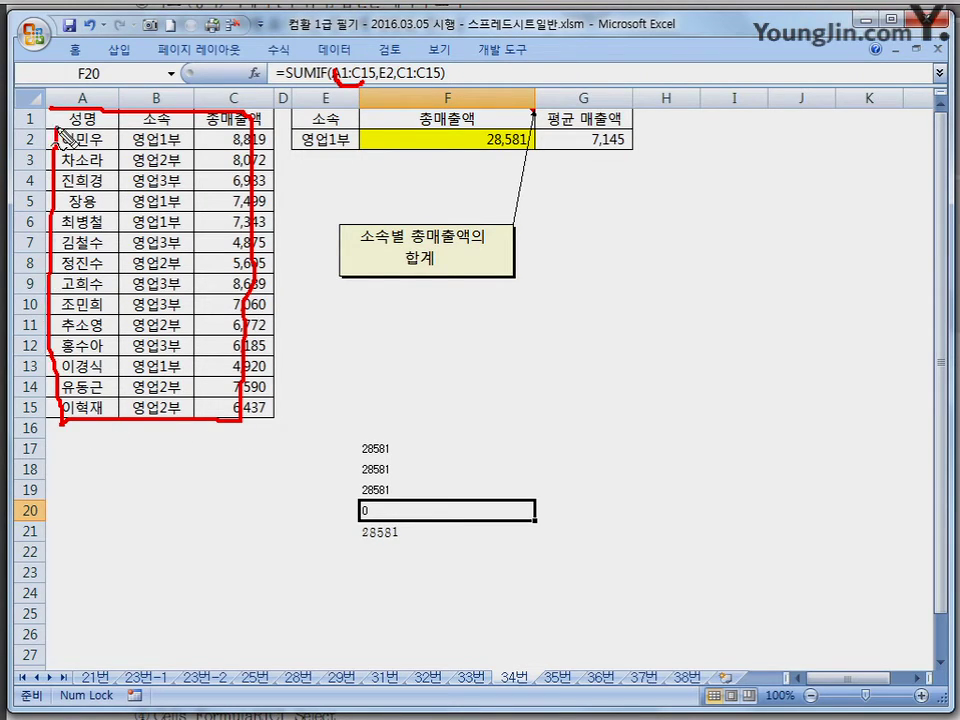
drag(287, 78, 326, 79)
mouse_move(383, 511)
mouse_down()
mouse_move(345, 512)
mouse_move(379, 501)
mouse_up()
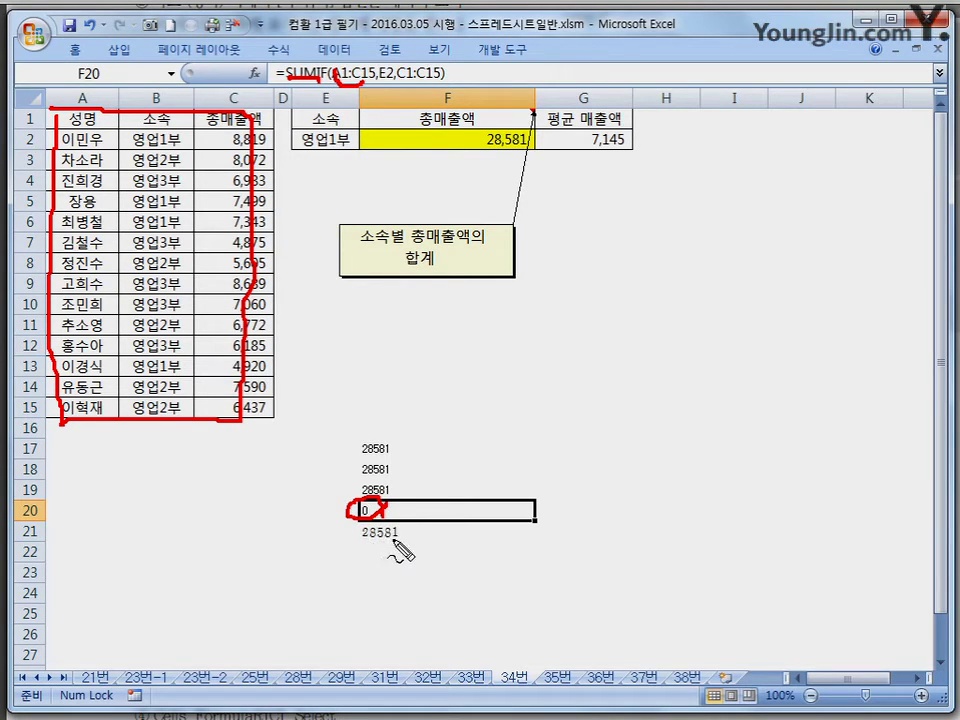
key(Escape)
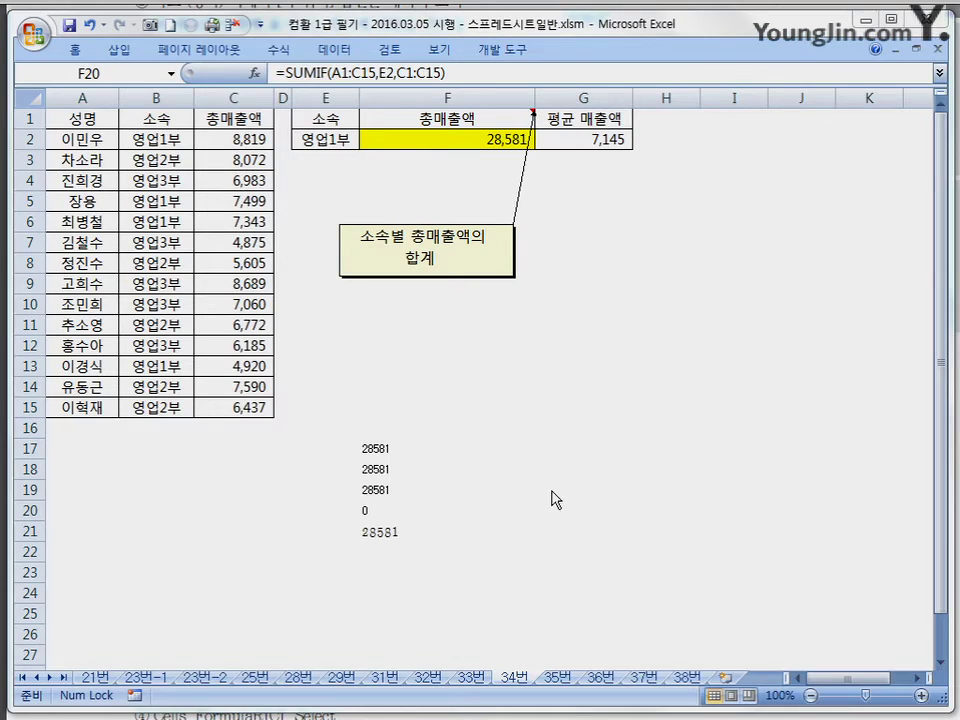
Circle the B1:B15 and C1:C15 arguments of the SUMIF formula in F21 and mark its function name
click(420, 527)
key(ctrl+2)
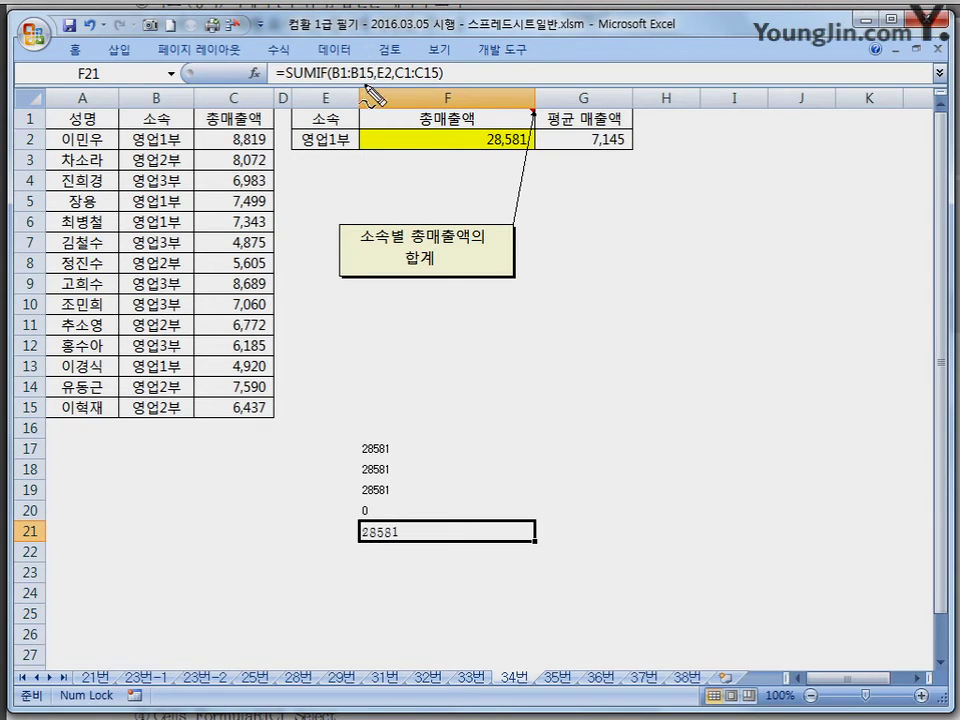
drag(332, 88, 365, 97)
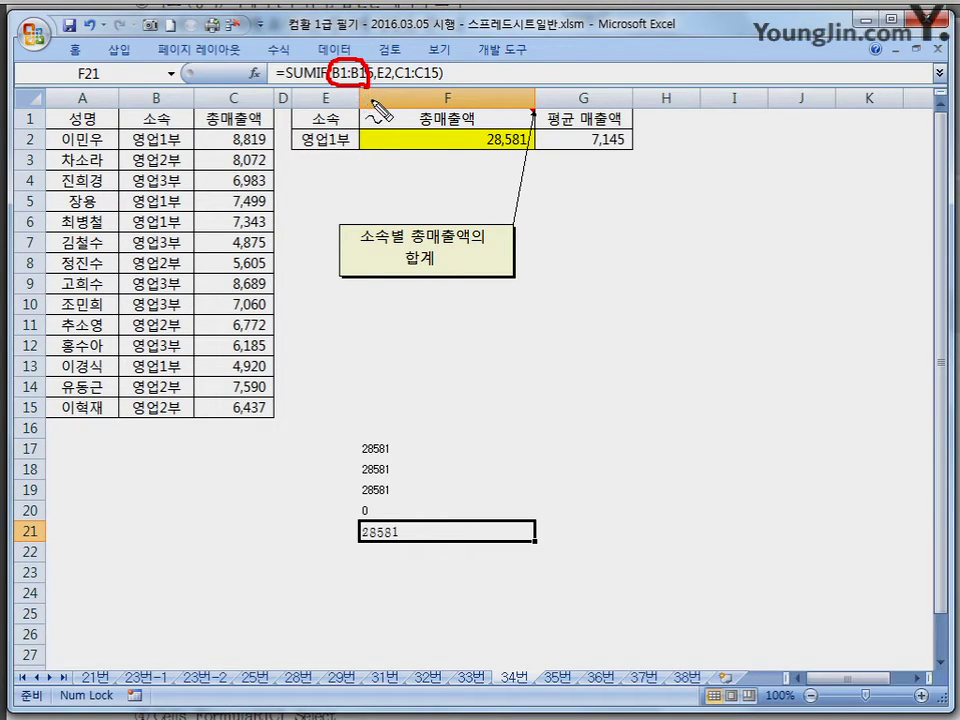
mouse_move(443, 75)
mouse_down()
mouse_move(392, 90)
mouse_move(448, 100)
mouse_up()
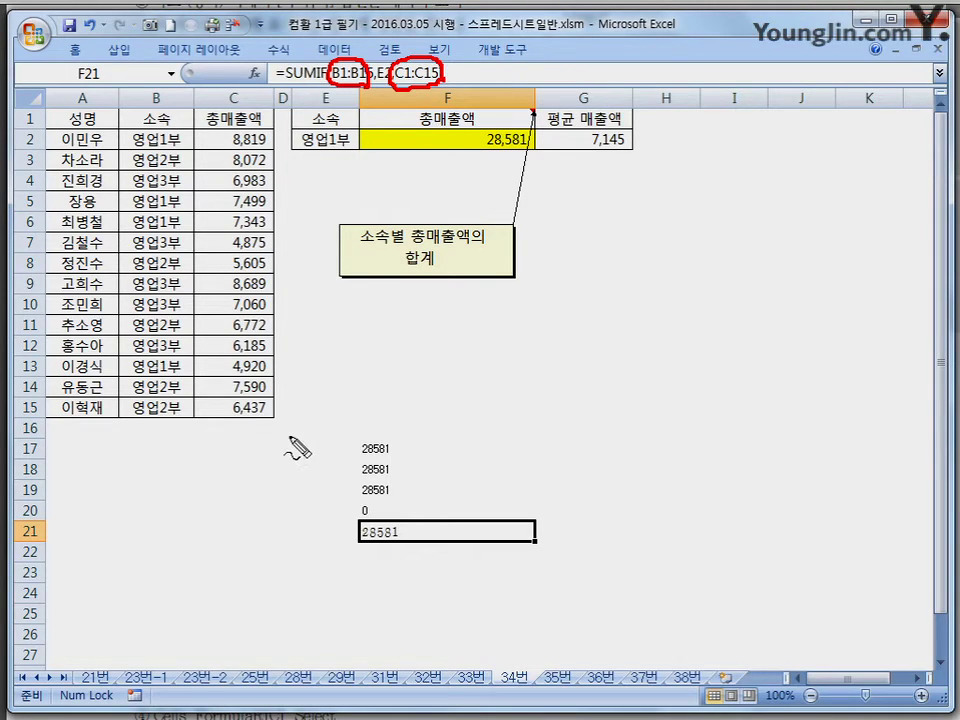
drag(285, 76, 321, 77)
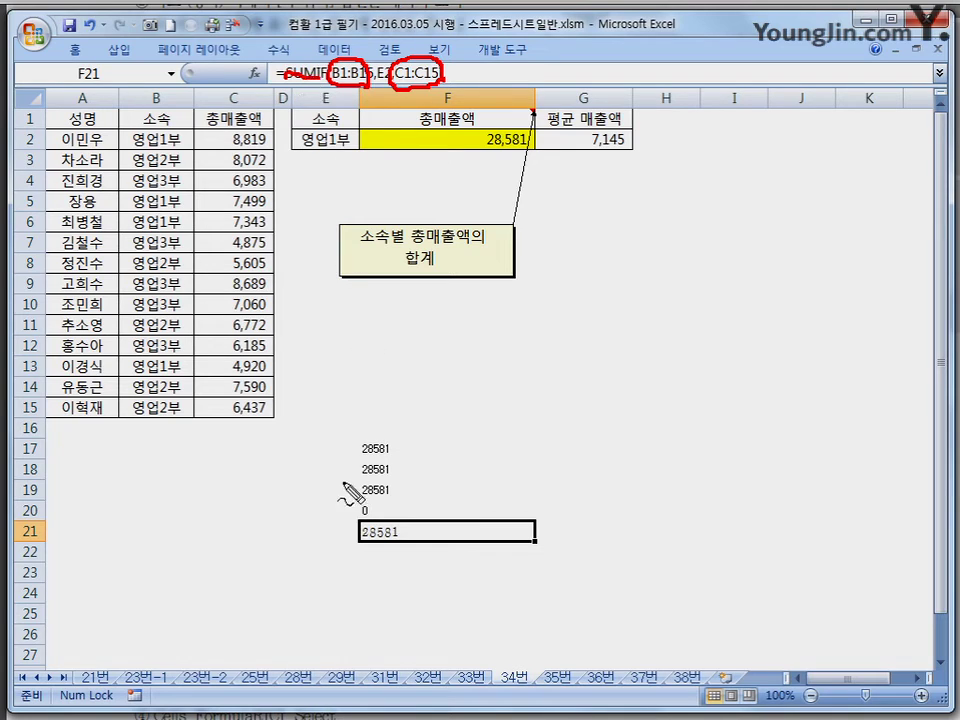
Return to the exam document and highlight the A1:C15 argument in option ④ of question 34
key(Escape)
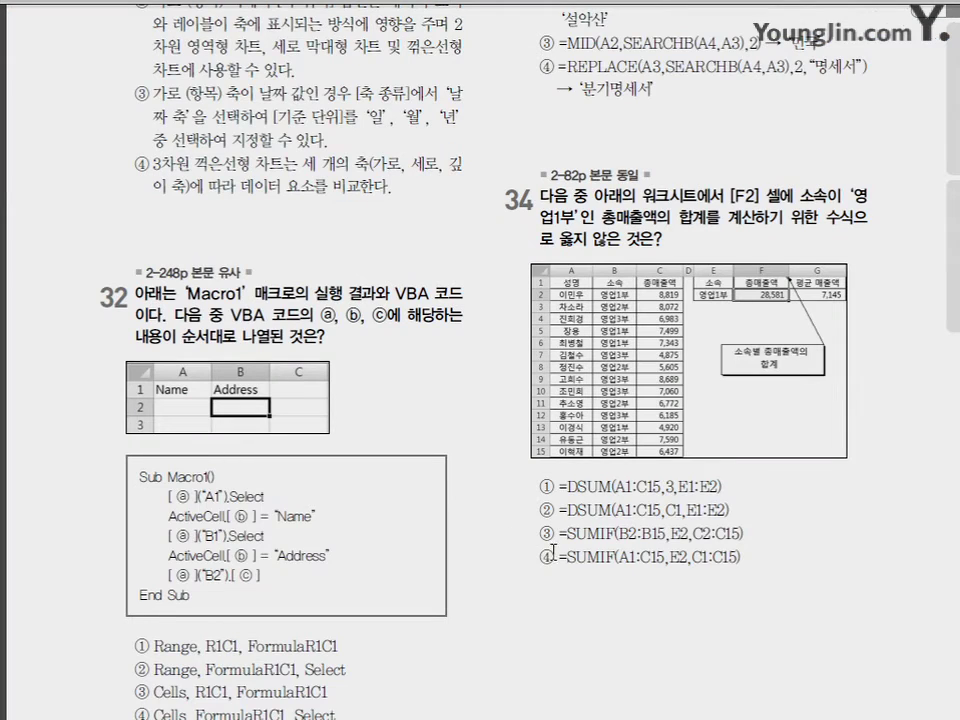
drag(609, 556, 646, 566)
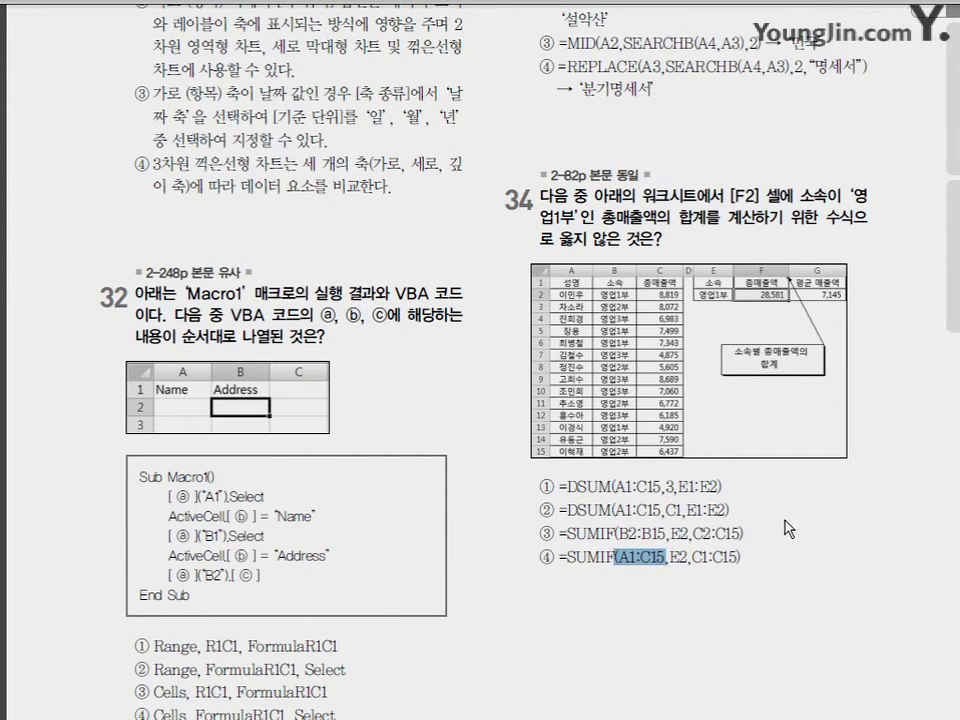
key(Right)
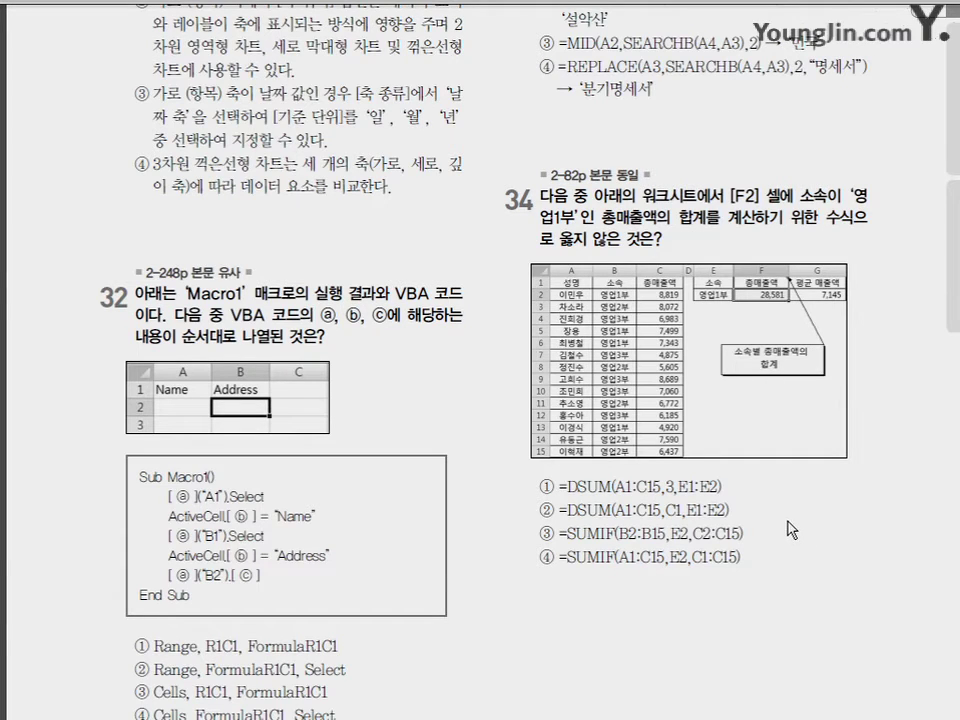
Circle option ② and its slash in question 35, underline 4분기 in option ③, and clear the marks
scroll(786, 517, down, 10)
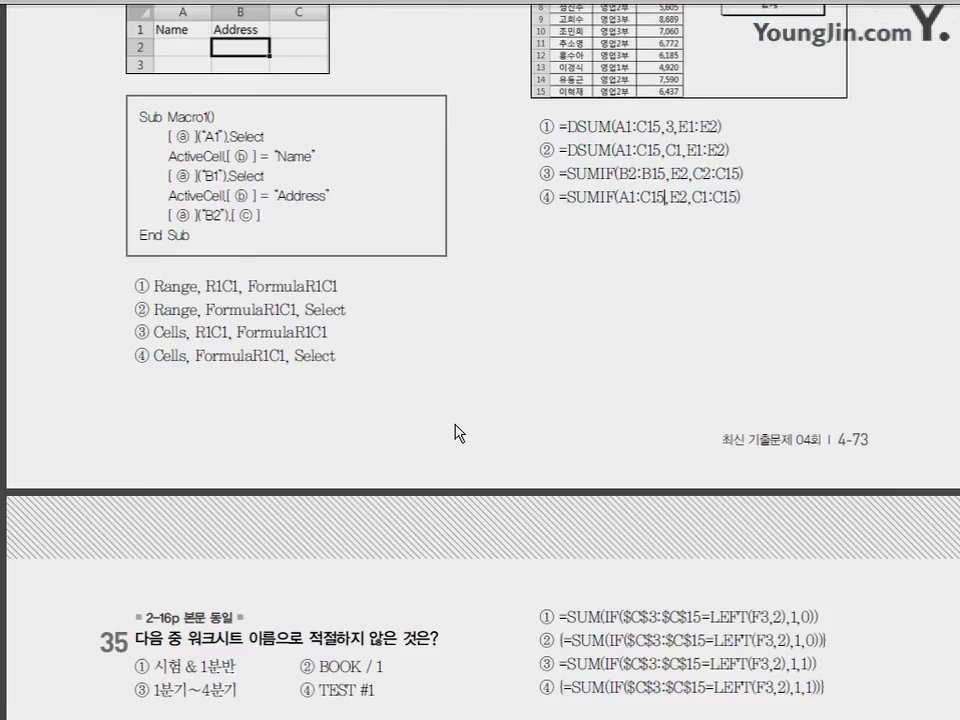
scroll(496, 411, down, 1)
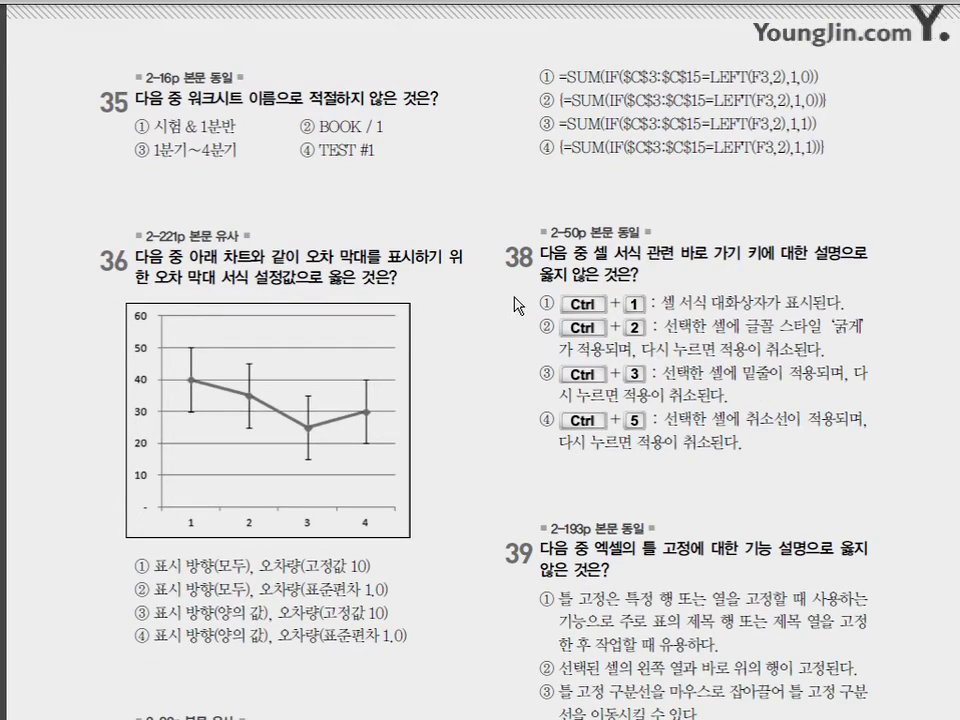
key(ctrl+2)
mouse_move(304, 120)
mouse_down()
mouse_move(297, 138)
mouse_move(305, 117)
mouse_up()
drag(372, 118, 450, 72)
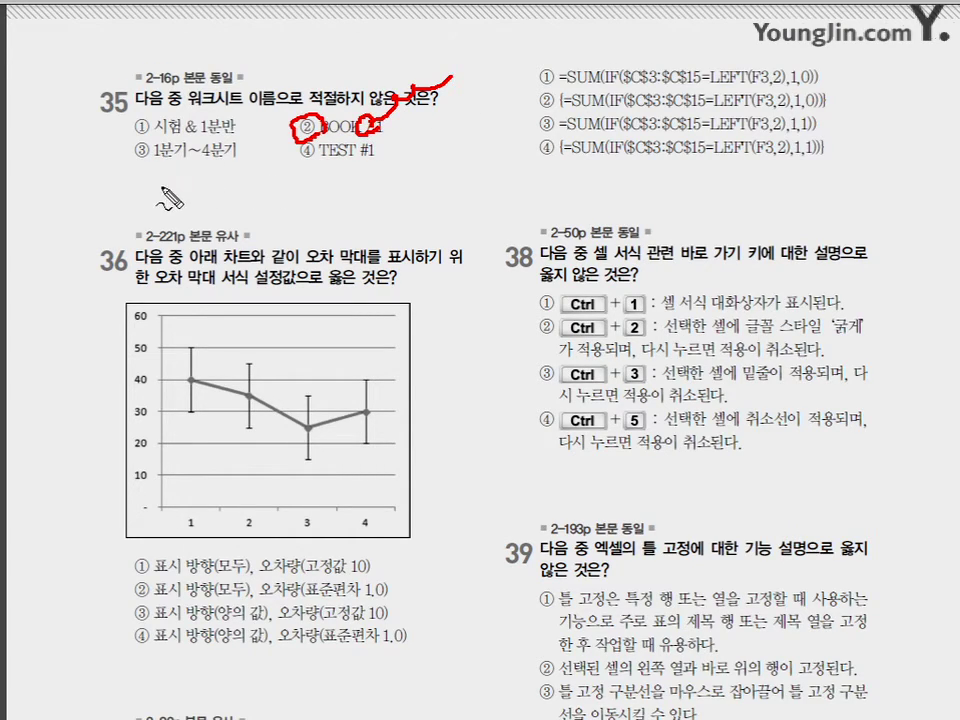
mouse_move(199, 168)
mouse_down()
mouse_move(215, 178)
mouse_move(242, 171)
mouse_up()
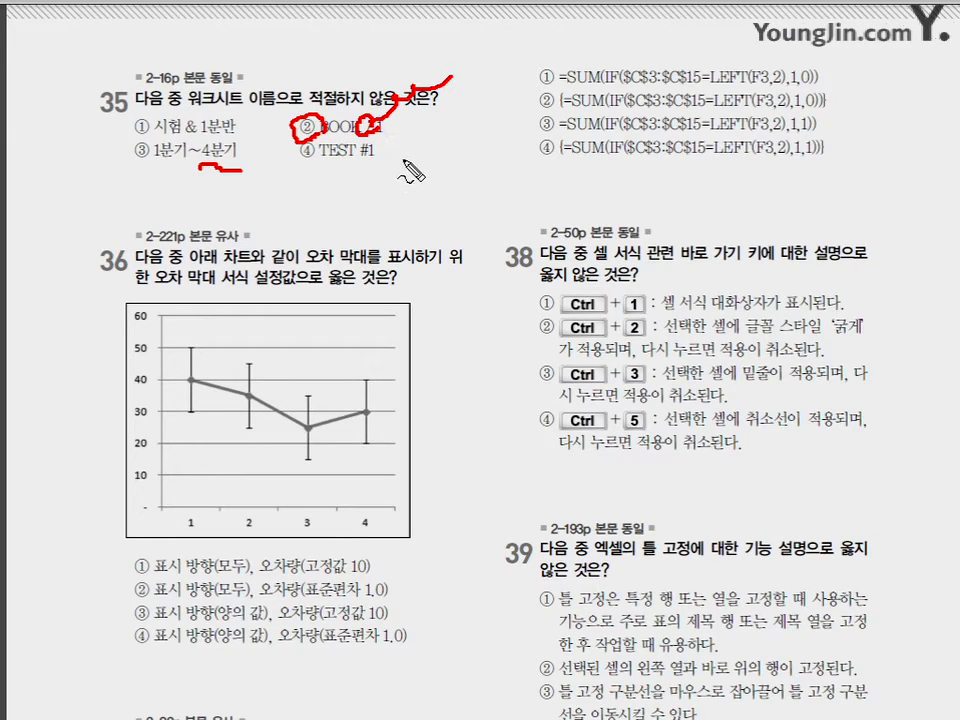
key(Escape)
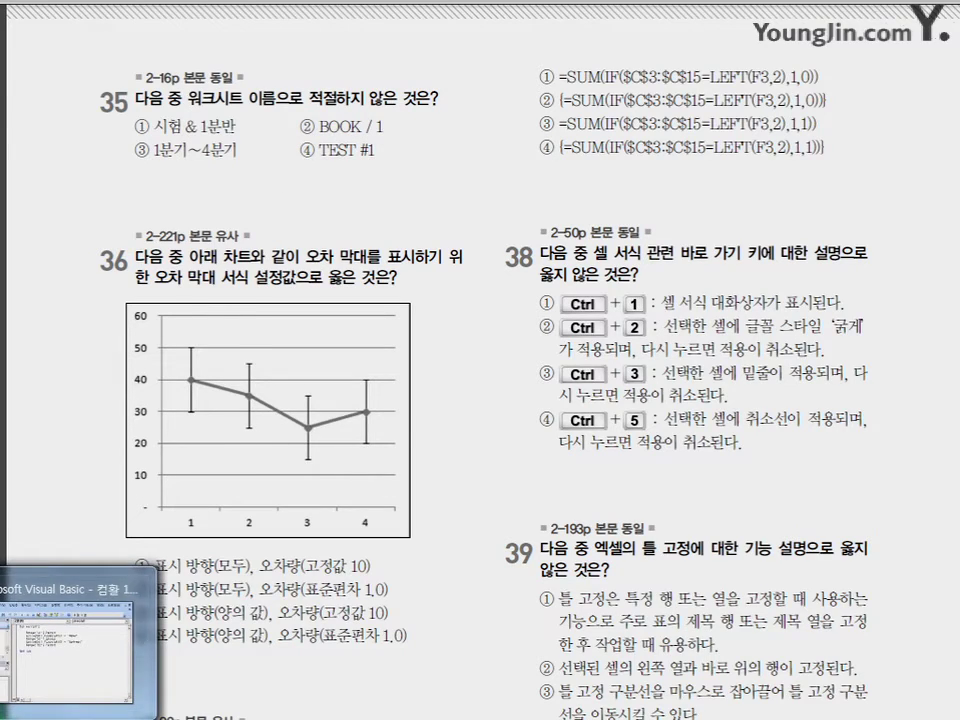
Switch to Excel's 35번 sheet, circle the pictured sheet-name rules message and clear the mark
click(70, 660)
click(556, 677)
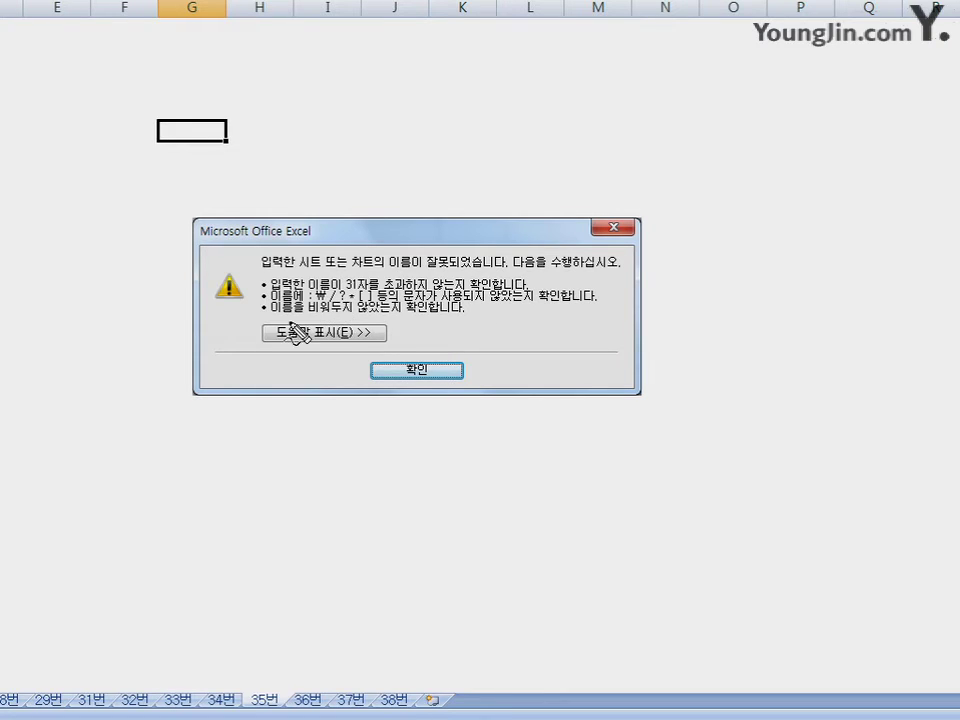
mouse_move(497, 334)
mouse_down()
mouse_move(250, 343)
mouse_move(536, 335)
mouse_up()
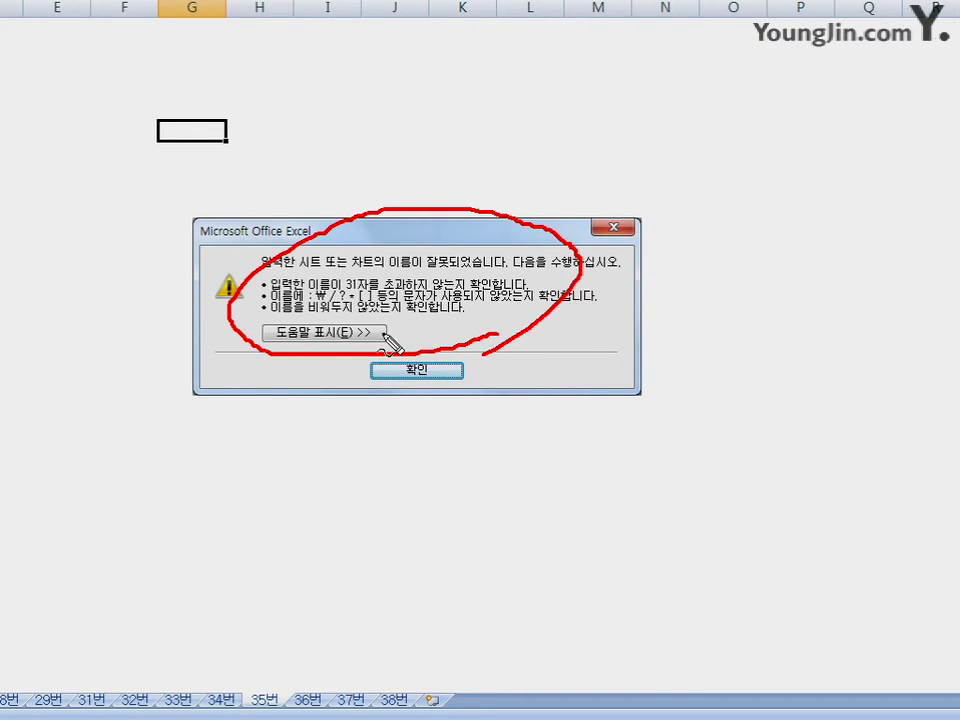
key(Escape)
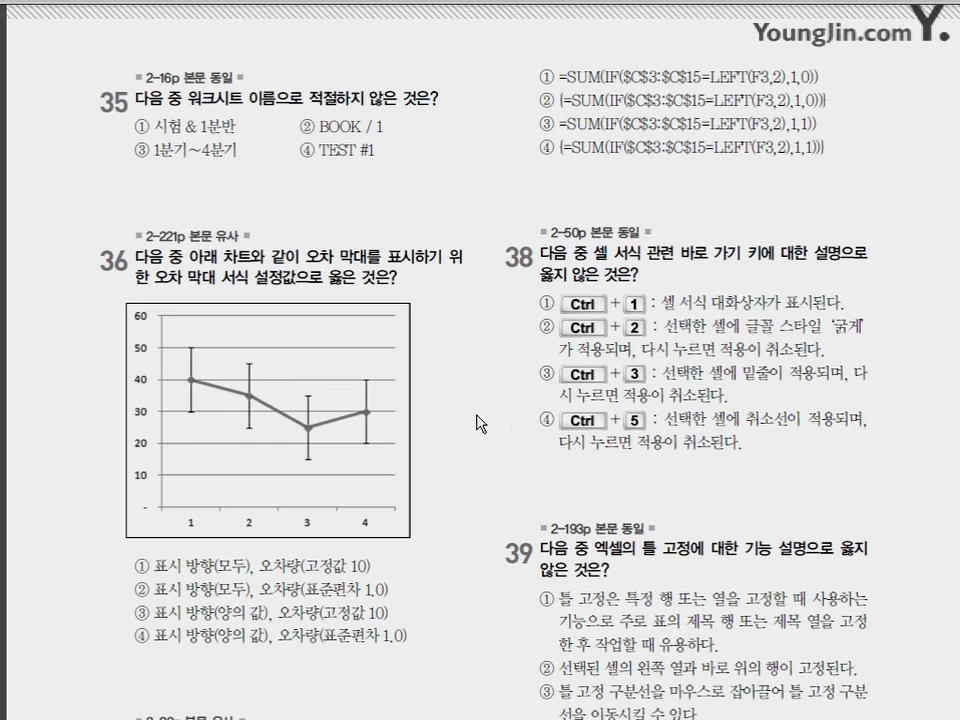
Mark the error bar above and below the first data point of the chart in question 36
scroll(500, 402, down, 3)
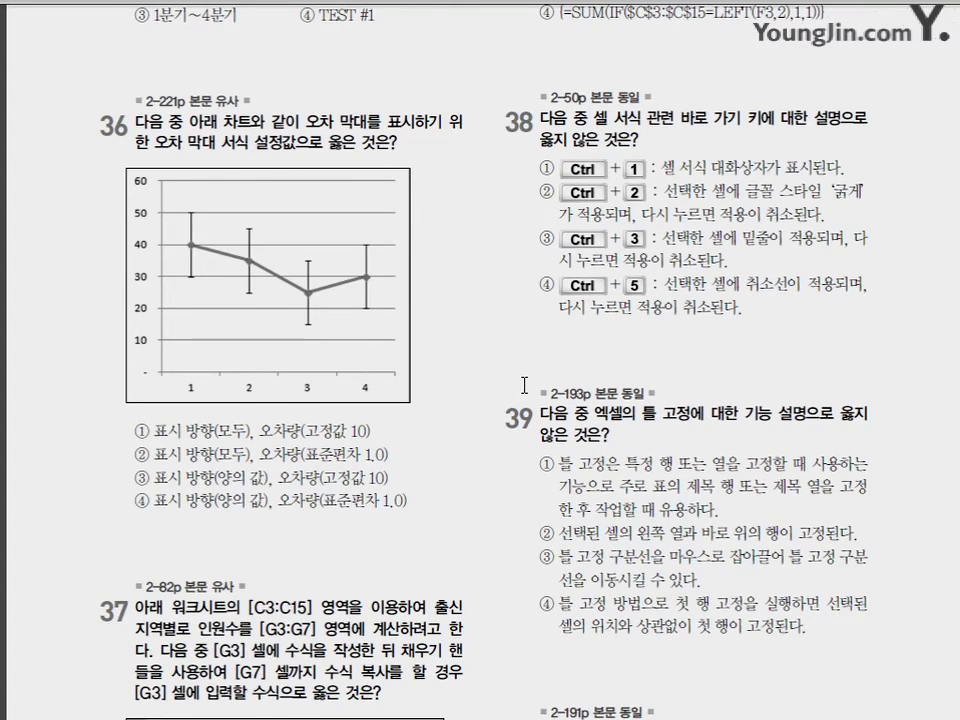
scroll(524, 385, up, 1)
key(ctrl+2)
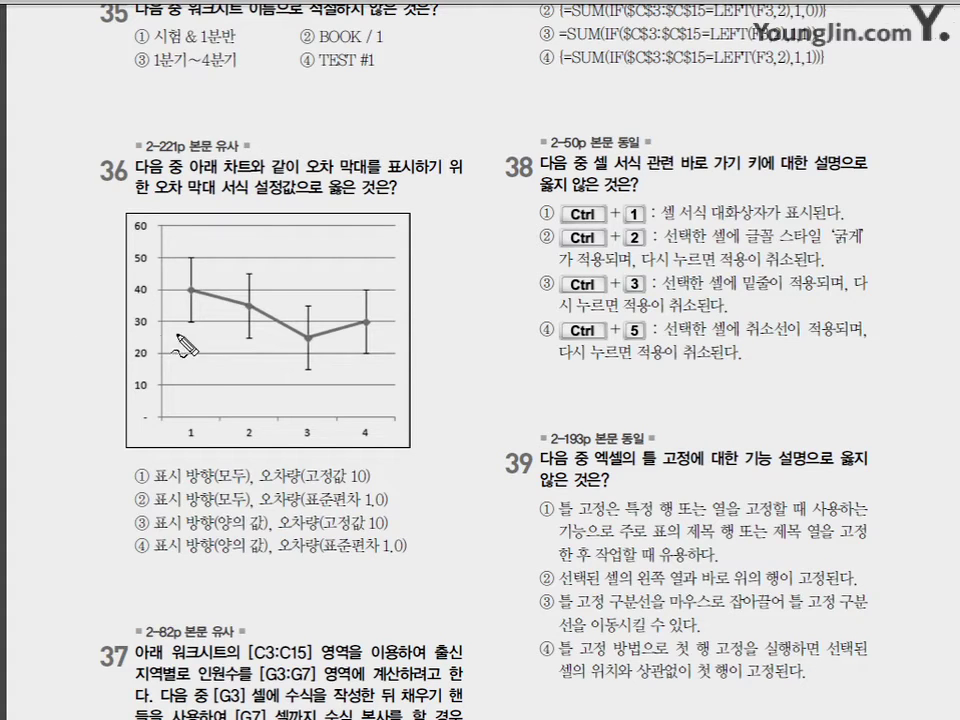
click(190, 289)
mouse_move(190, 289)
mouse_down()
mouse_move(195, 257)
mouse_move(186, 322)
mouse_up()
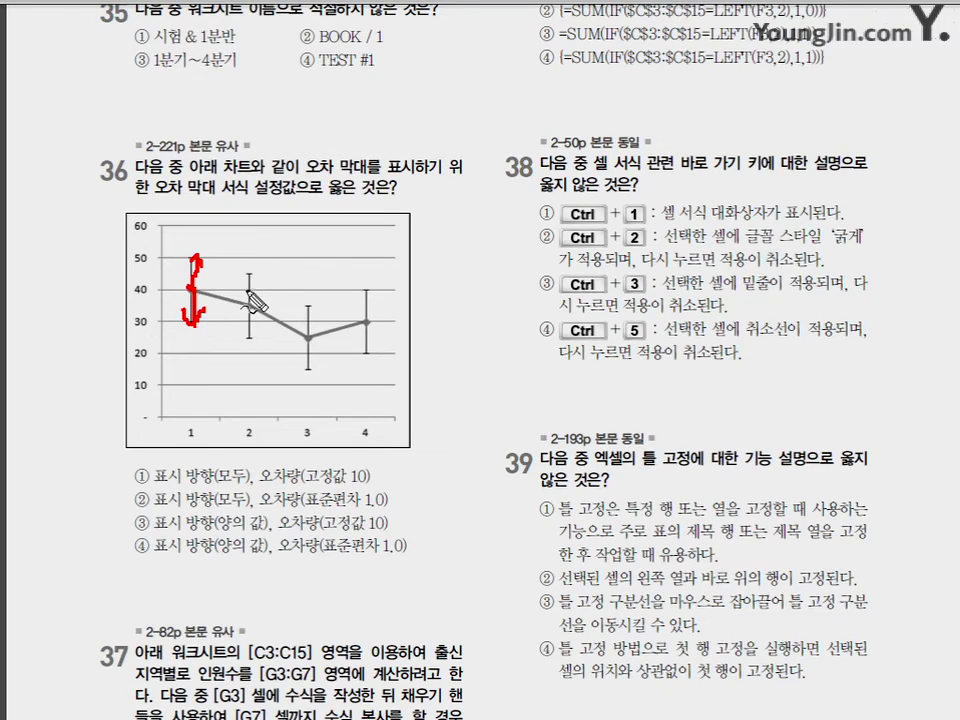
Underline 표시 방향(모두) and 오차량(고정값 10) in question 36, circle option ①, and clear the marks
drag(155, 484, 246, 485)
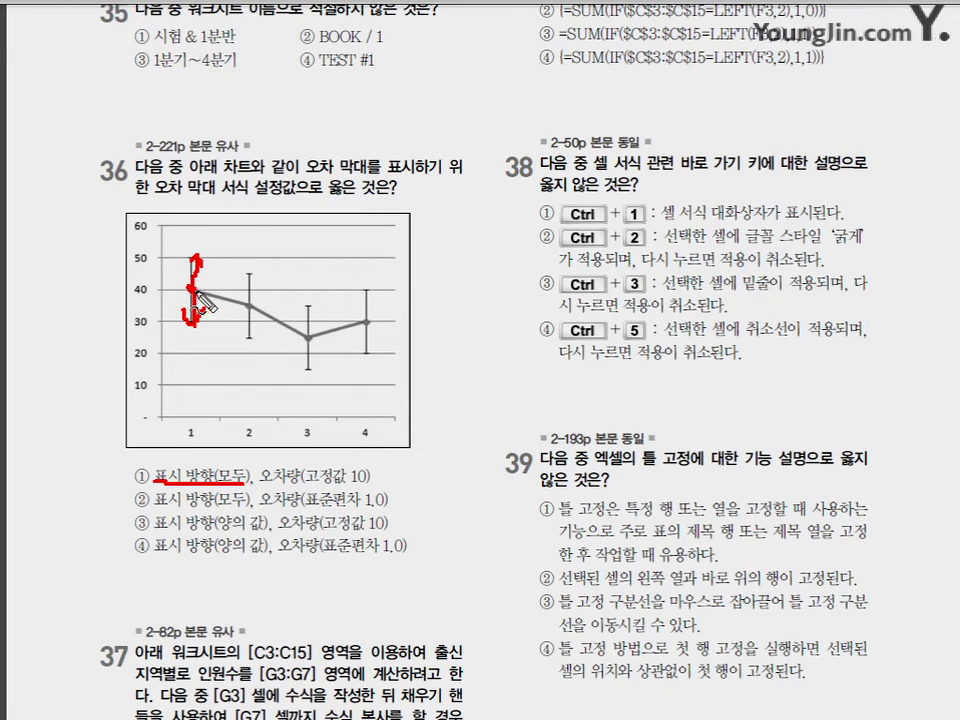
drag(205, 258, 205, 324)
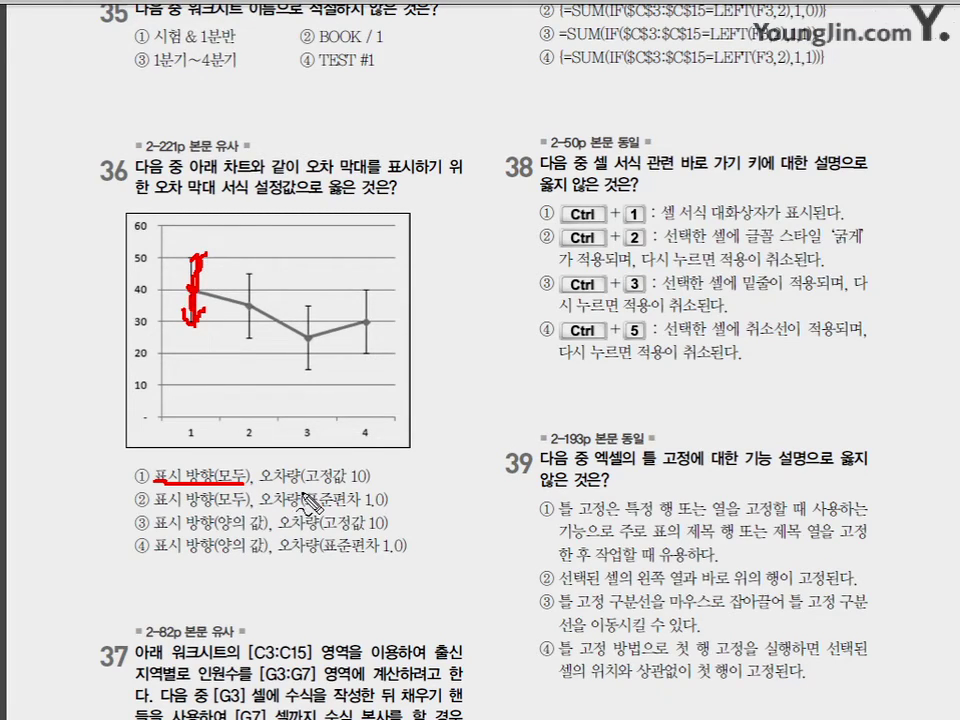
drag(263, 486, 350, 487)
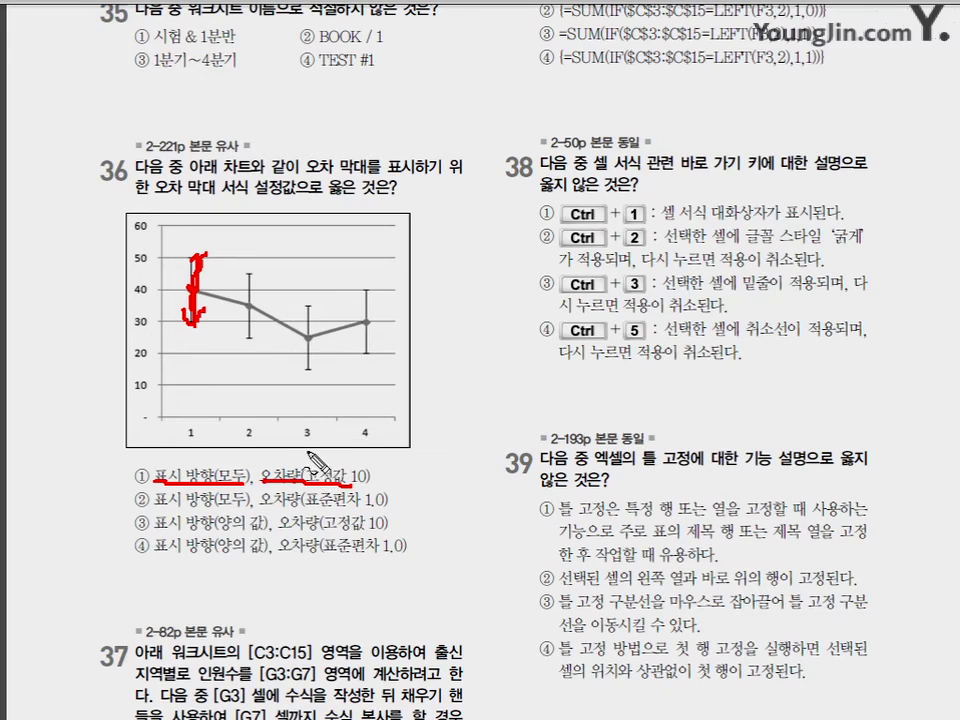
mouse_move(158, 480)
mouse_down()
mouse_move(133, 475)
mouse_move(152, 468)
mouse_up()
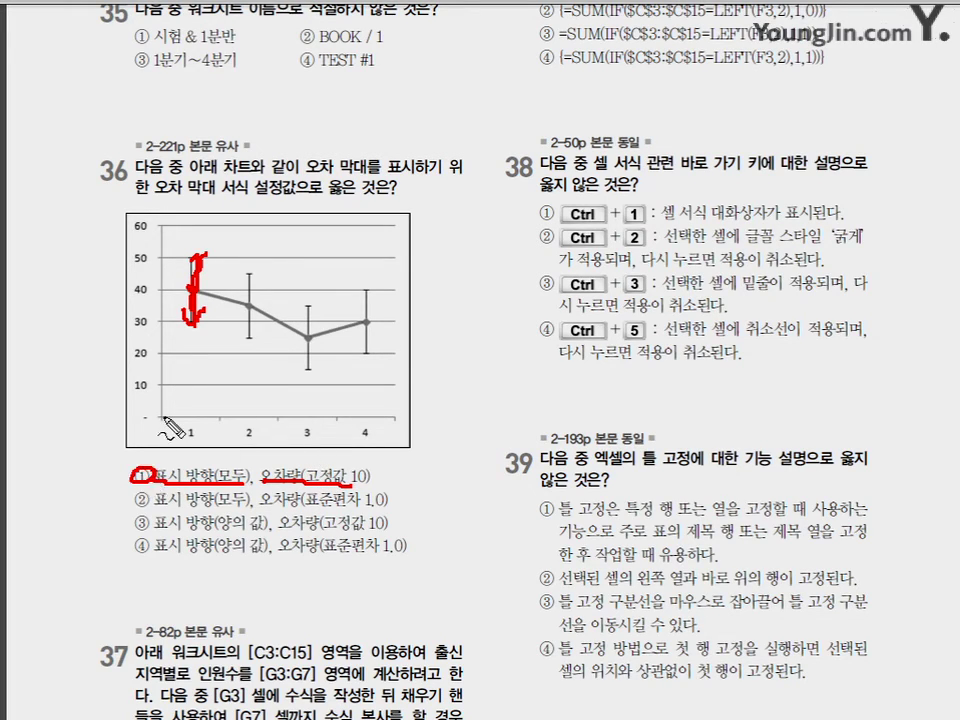
key(e)
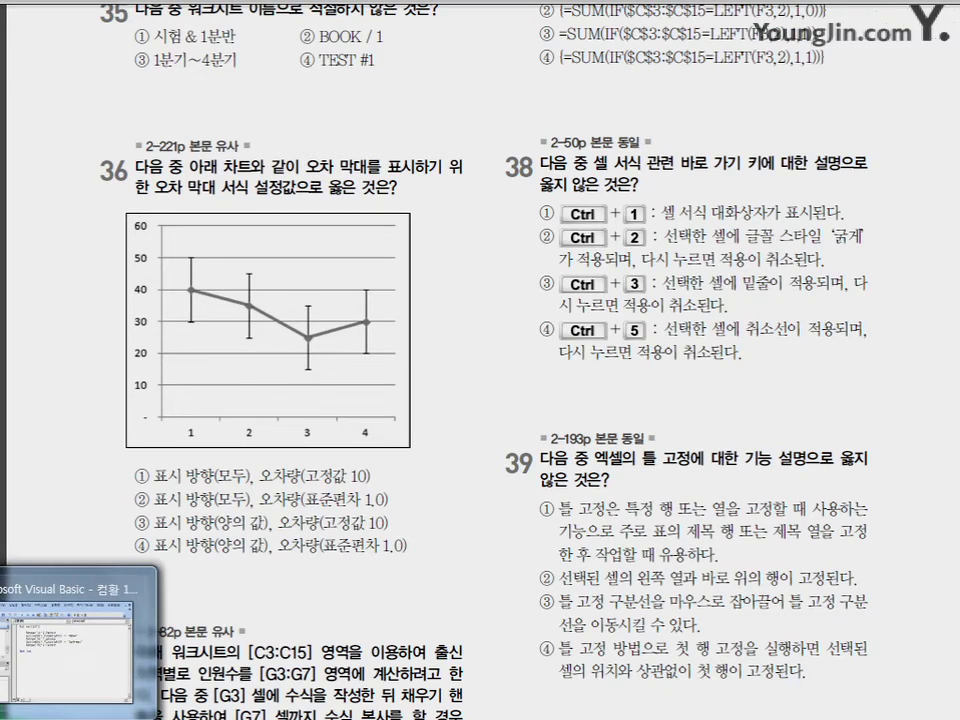
Switch to Excel's 36번 sheet and open the 오차 막대 서식 settings for the line chart's error bars
click(160, 628)
key(Return)
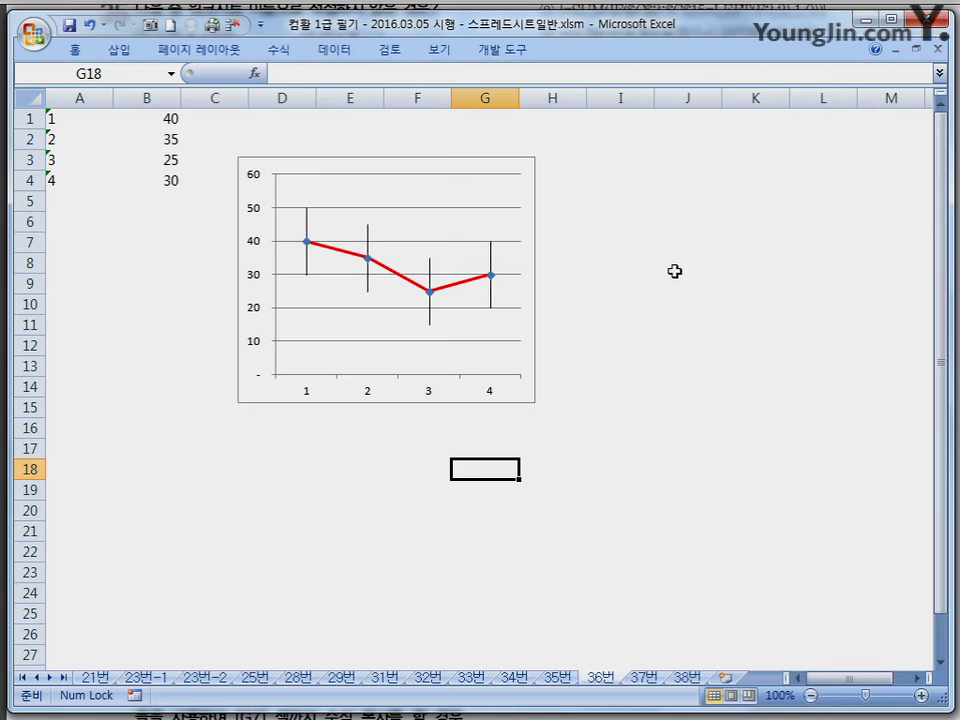
right_click(308, 263)
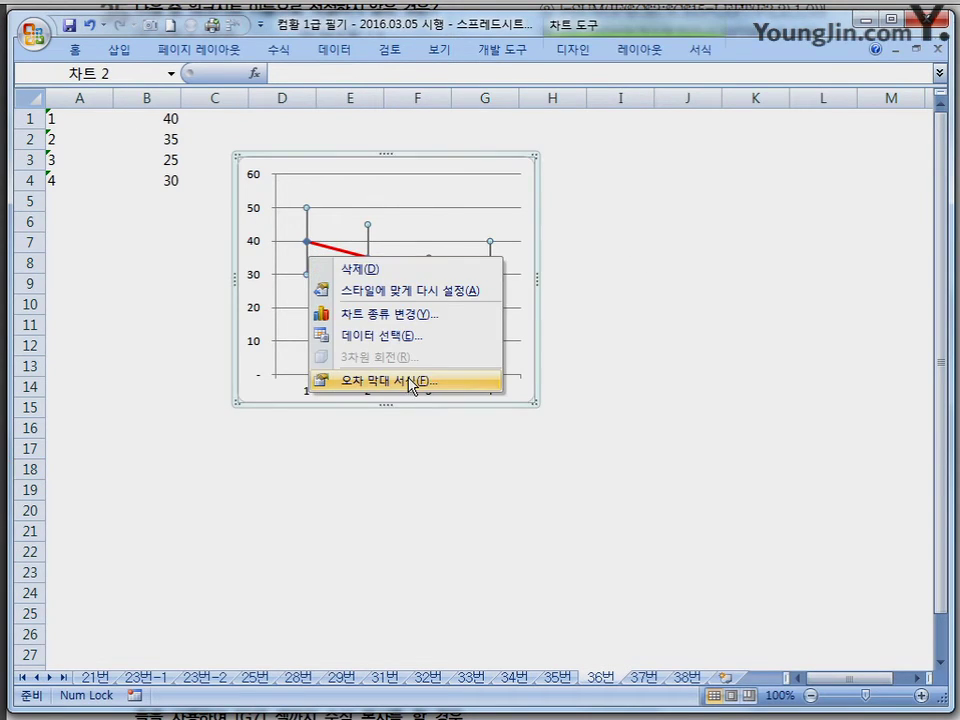
click(403, 381)
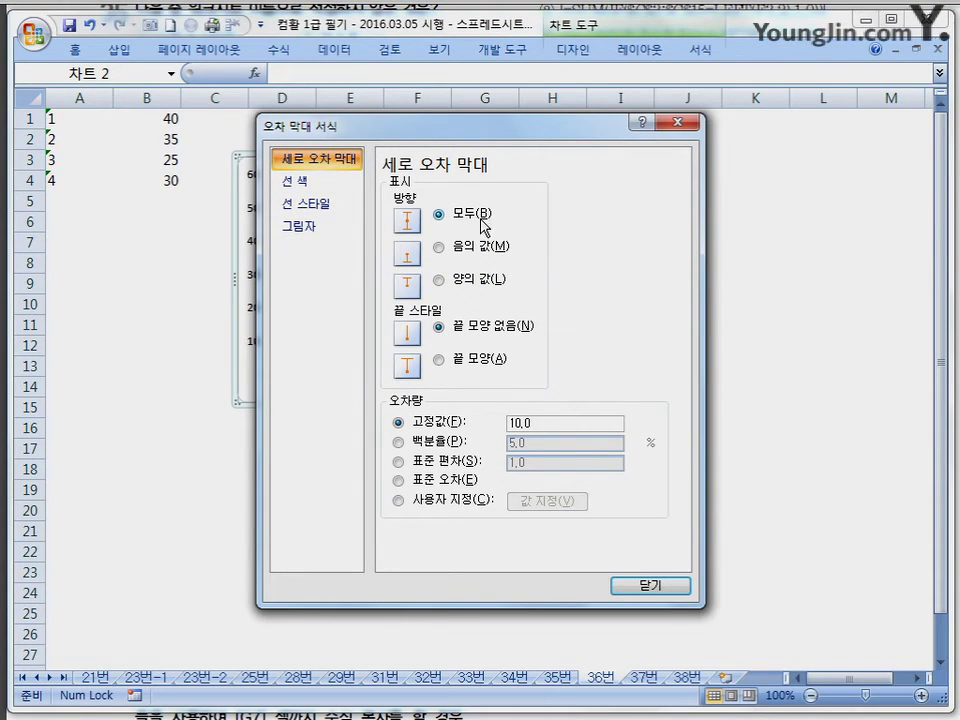
Move the settings dialog off the chart, preview the 음의 값 and 양의 값 error bar directions, and restore 모두
drag(533, 138, 733, 132)
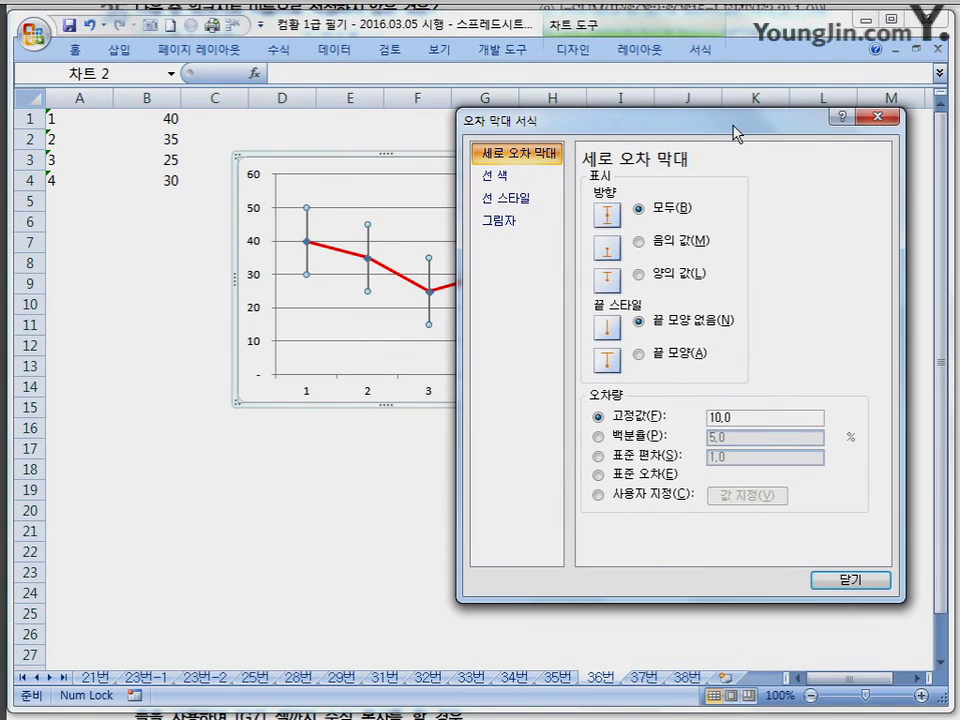
click(695, 244)
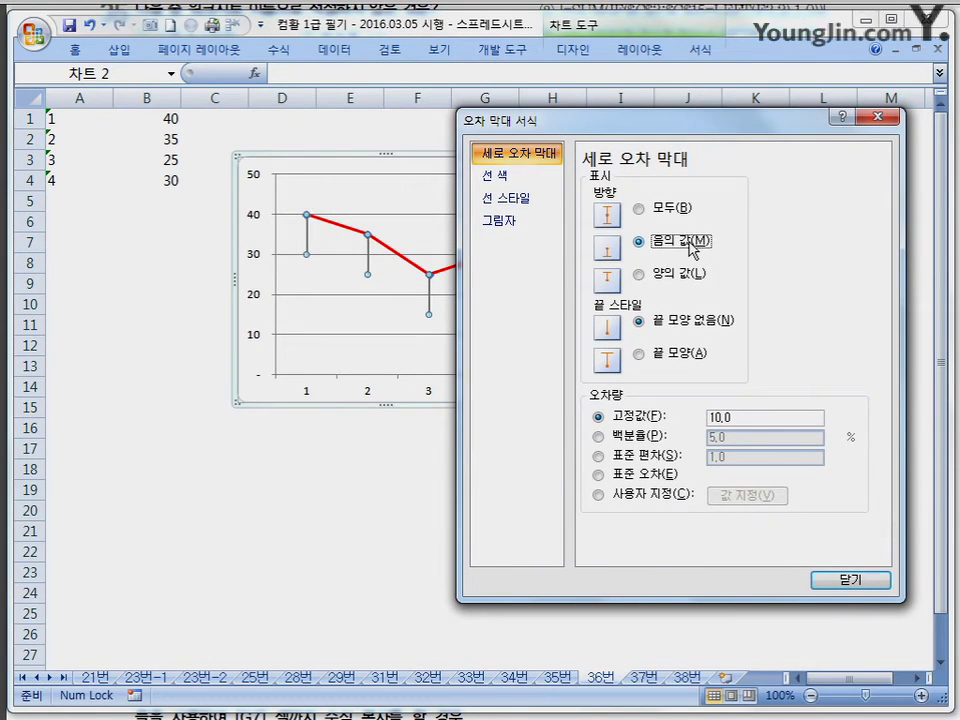
click(679, 275)
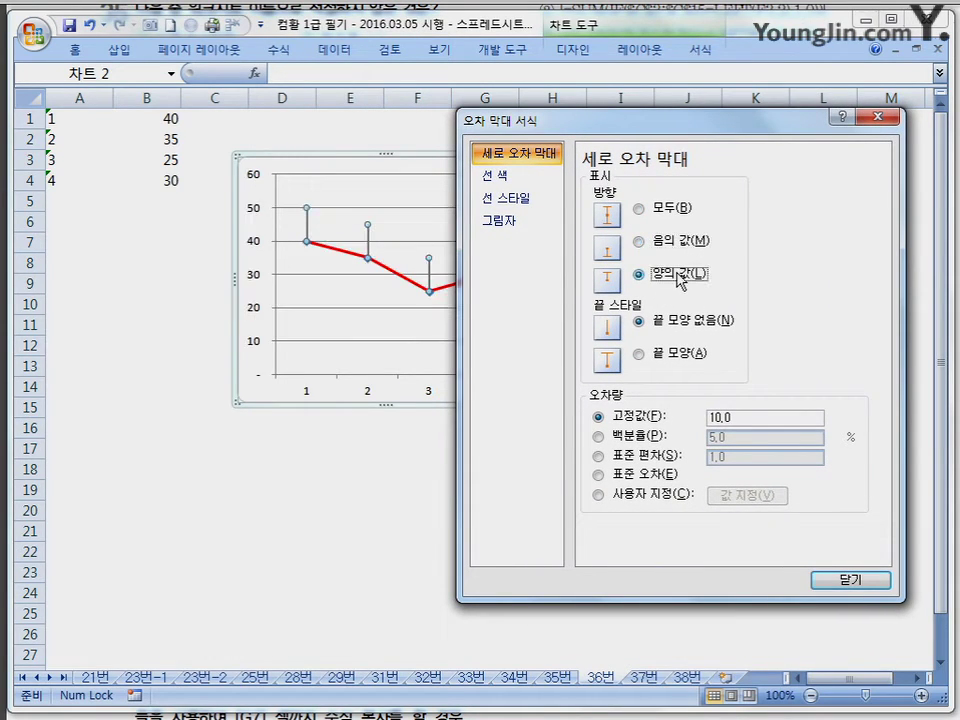
click(673, 213)
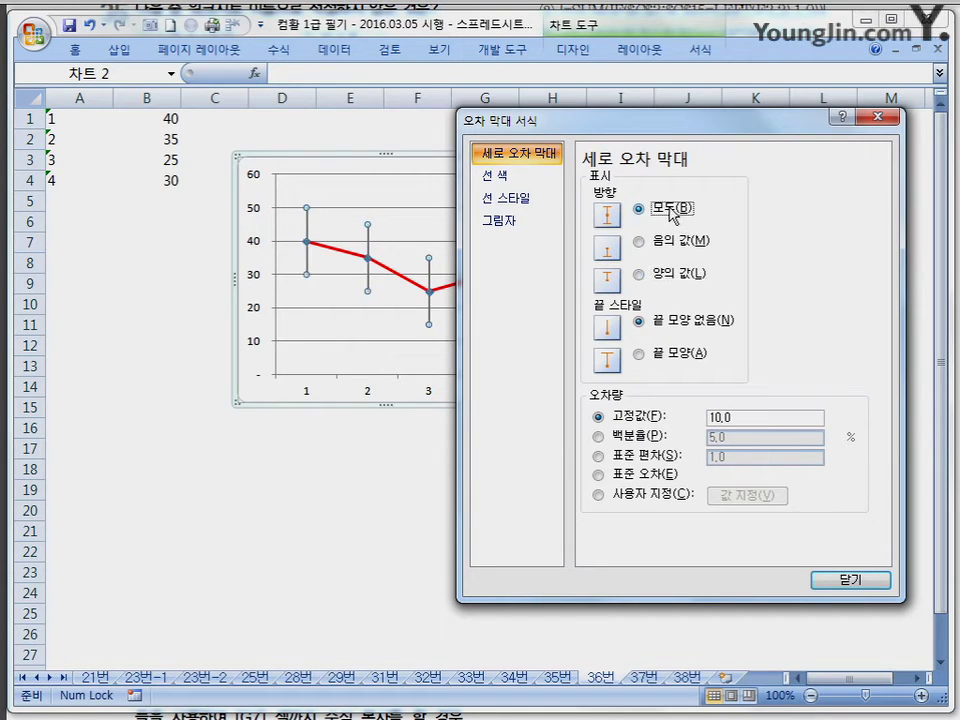
Preview the 백분율, 표준 편차 and 표준 오차 error amounts, restore 고정값 10.0, and close the settings
click(630, 440)
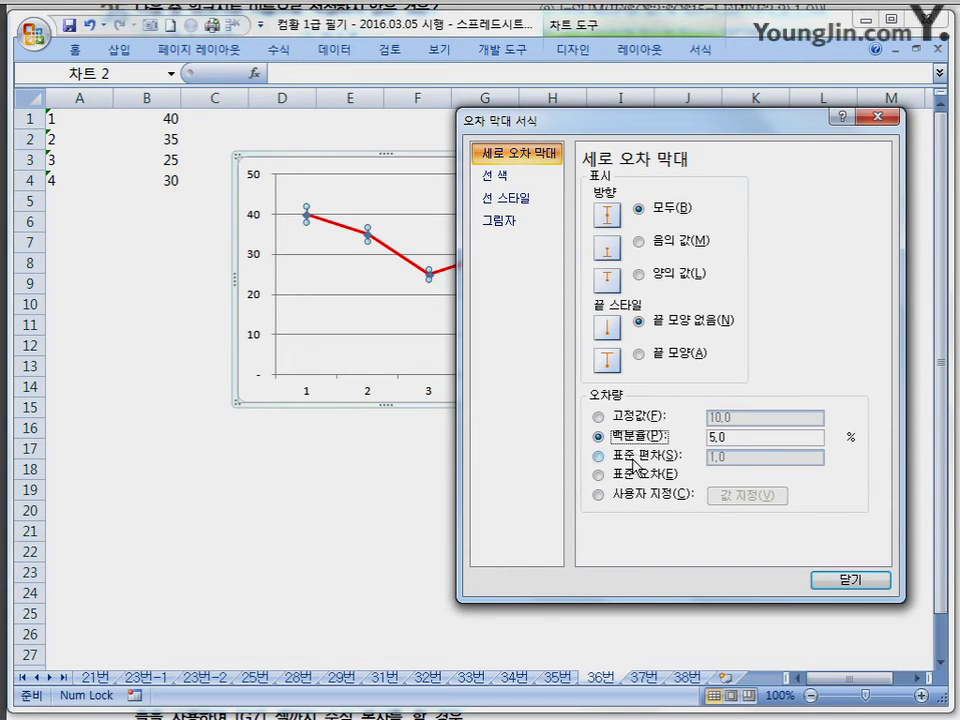
click(633, 458)
click(641, 477)
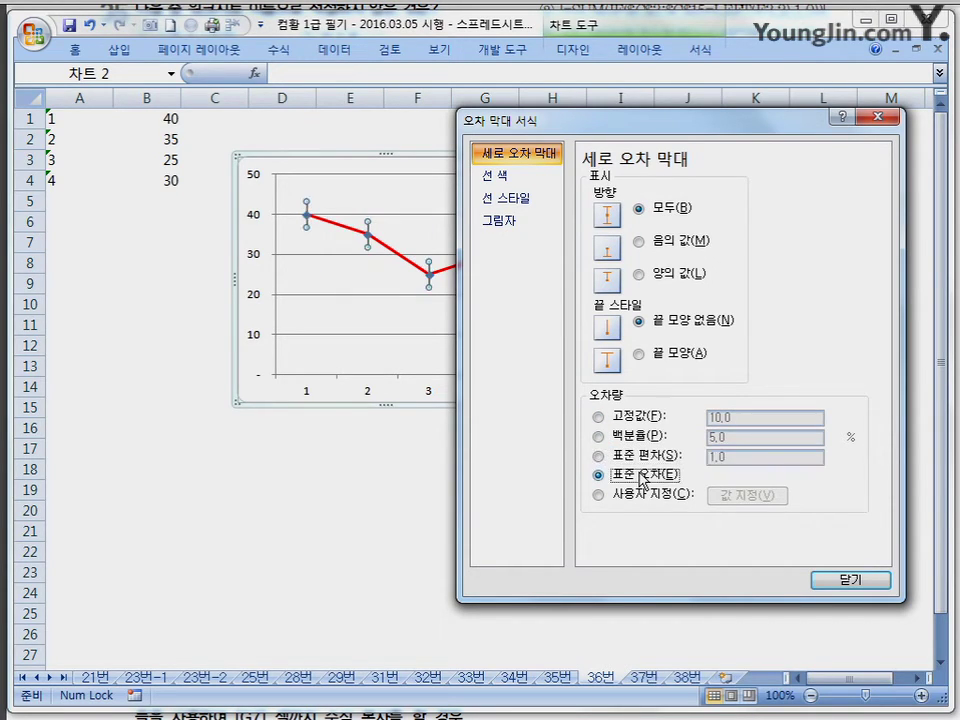
click(632, 416)
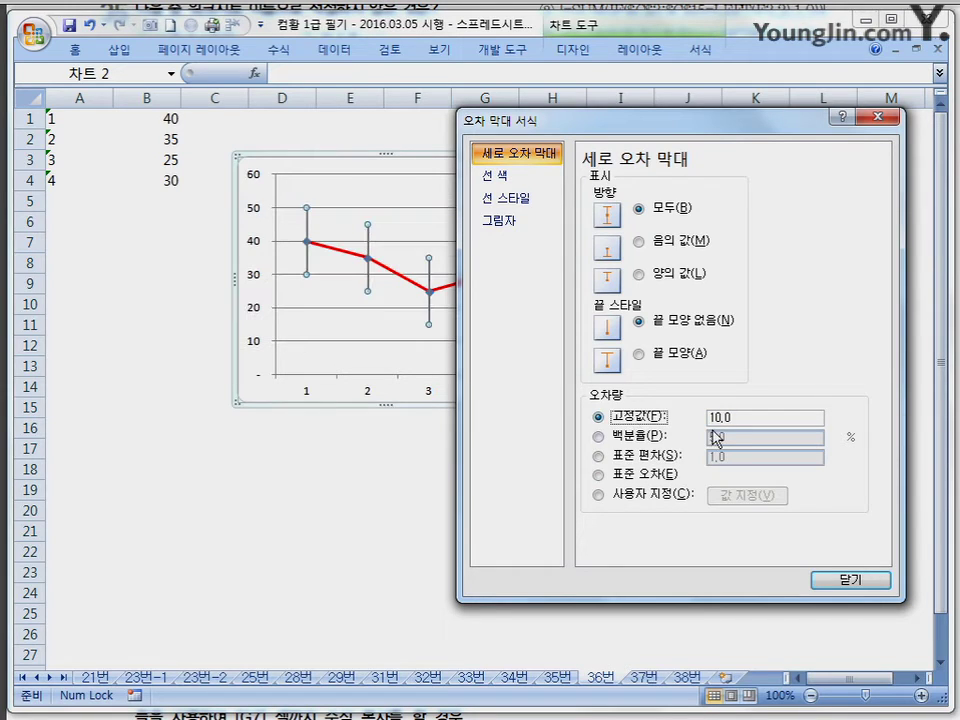
click(822, 579)
click(448, 510)
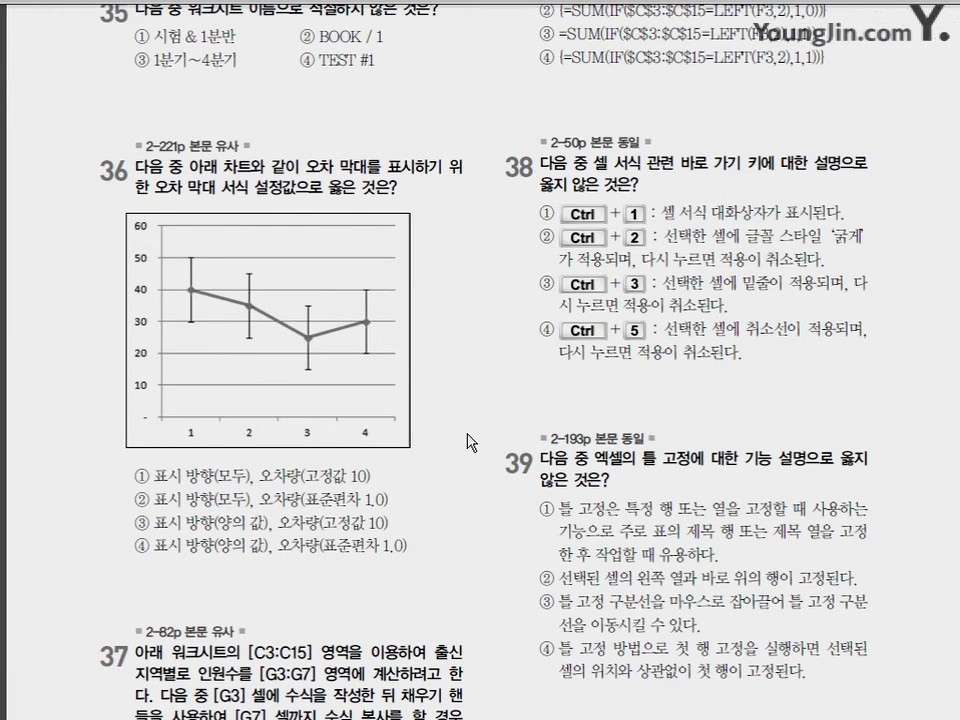
In question 37, bracket the 인원 results, underline the [G3] formula prompt, circle 옳은 and the G3 result, and clear the marks
scroll(470, 441, down, 5)
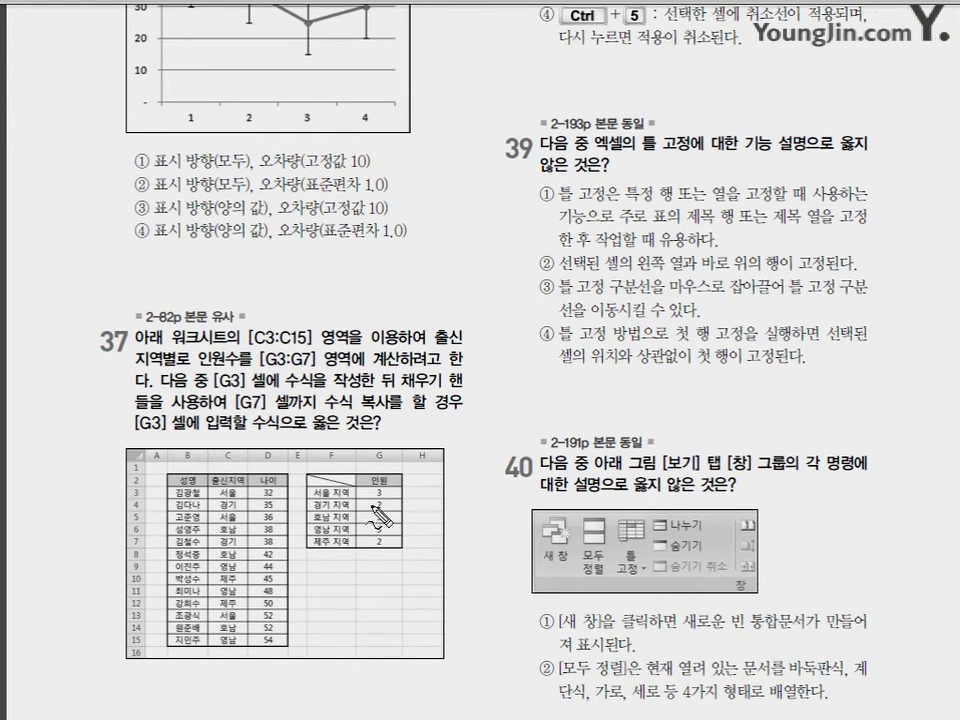
drag(238, 522, 250, 518)
drag(262, 402, 272, 397)
mouse_move(400, 490)
mouse_down()
mouse_move(428, 507)
mouse_move(405, 545)
mouse_up()
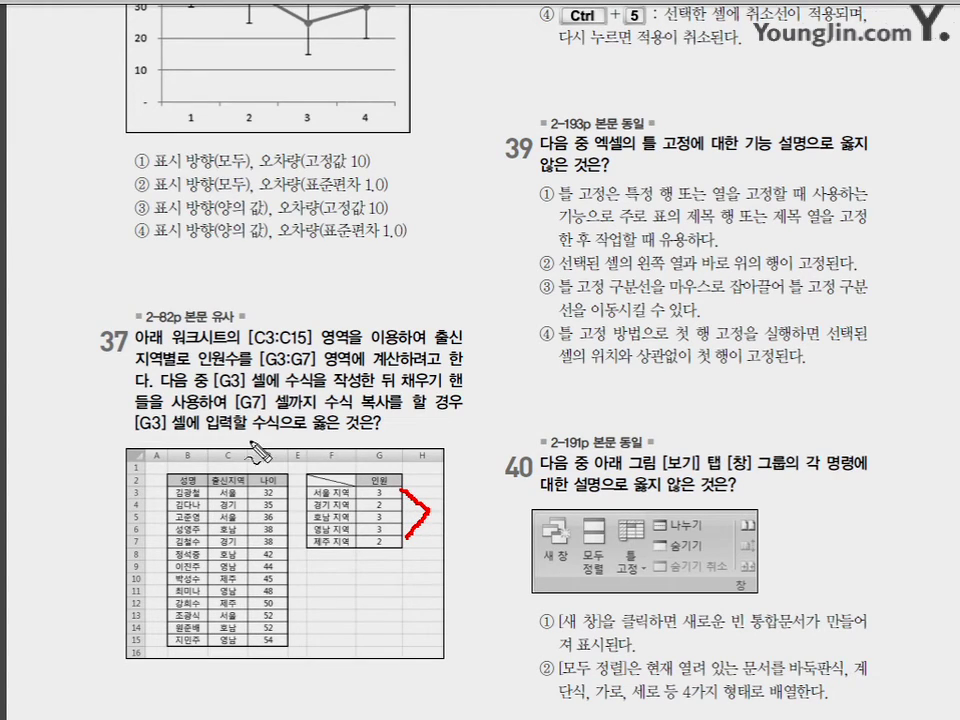
mouse_move(150, 427)
mouse_down()
mouse_move(318, 447)
mouse_move(348, 428)
mouse_move(318, 410)
mouse_up()
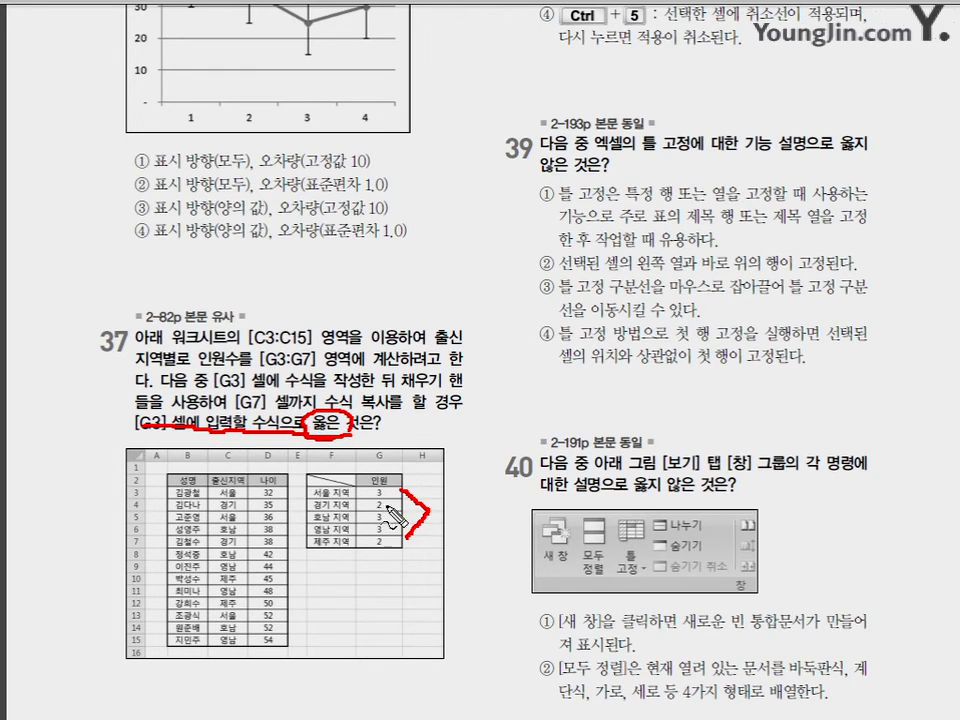
drag(394, 493, 372, 496)
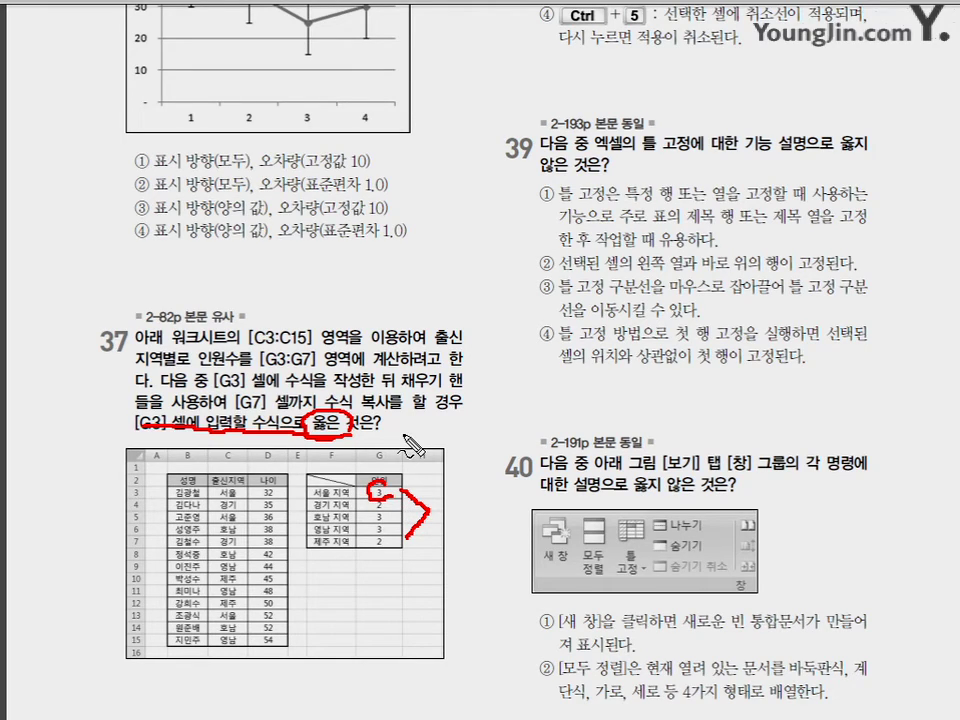
key(Escape)
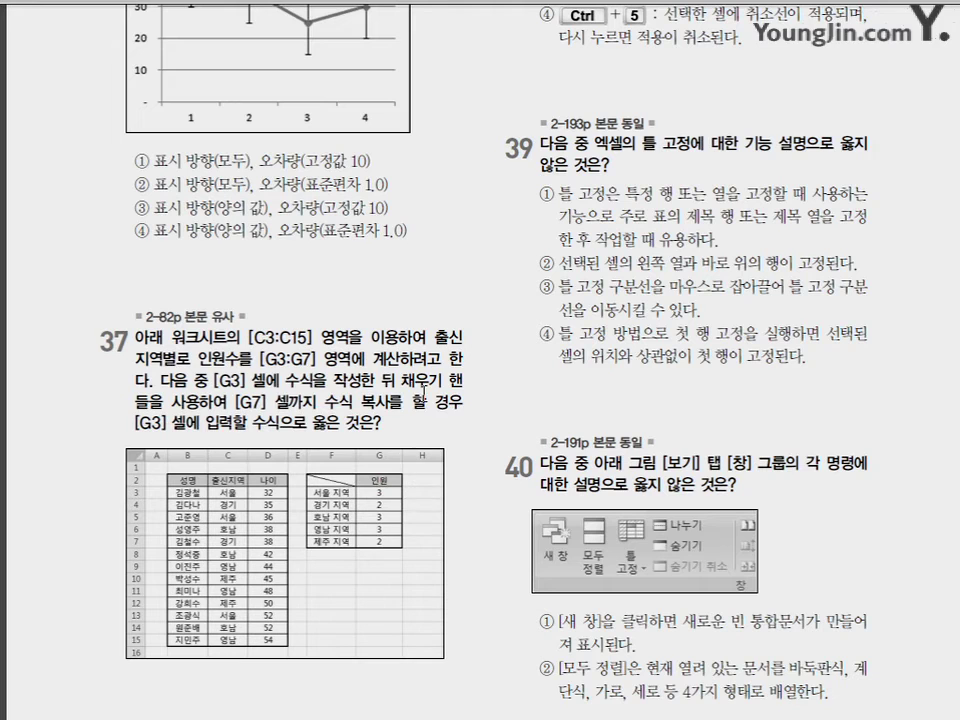
Switch to Excel's 37번 sheet, underline SUM, IF and $C$3:$C$15 in G3's formula, and outline the 출신지역 range, circling its first and last entries
mouse_move(118, 595)
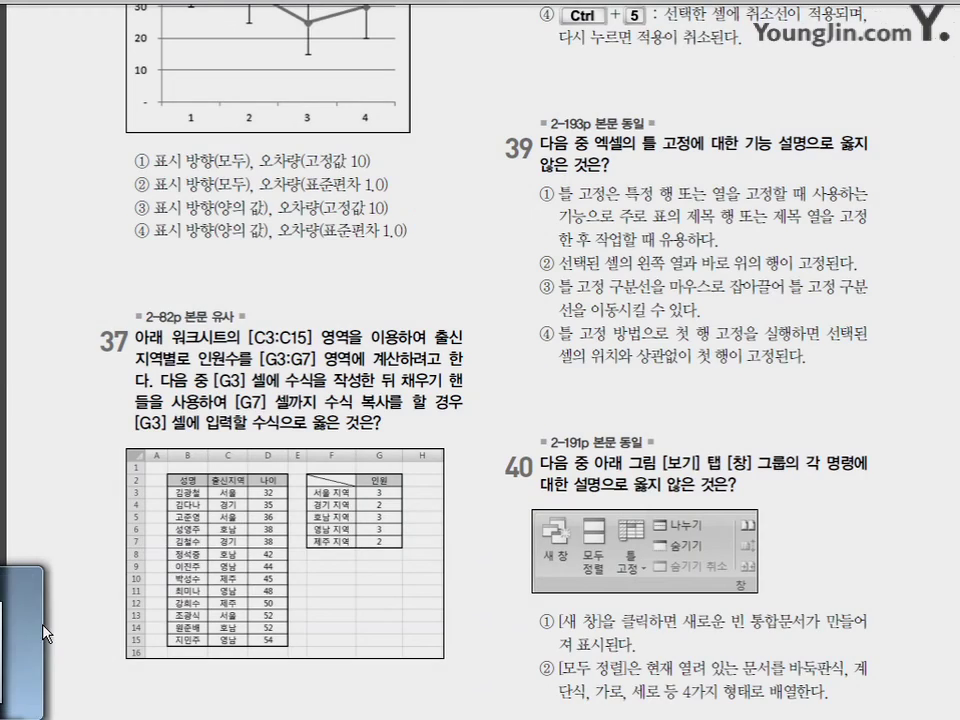
click(32, 468)
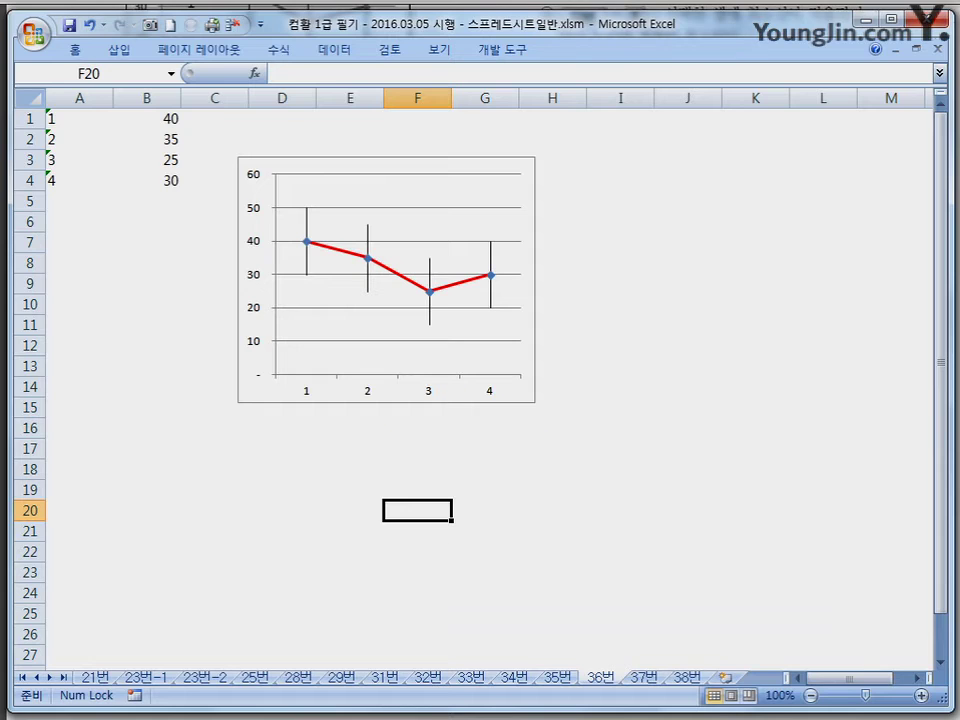
click(645, 678)
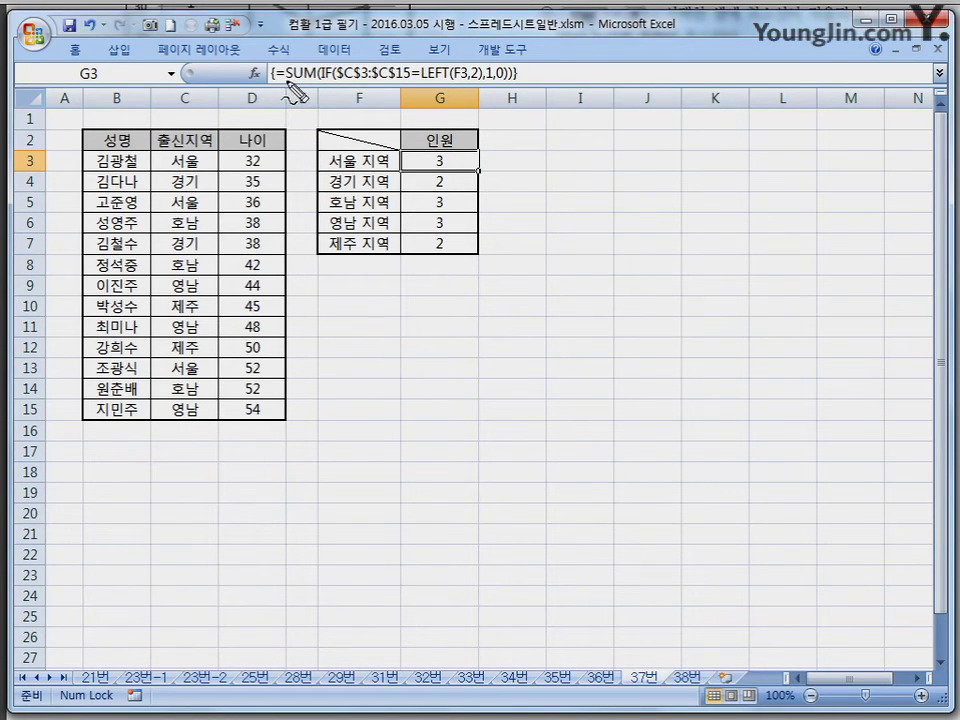
drag(300, 87, 405, 86)
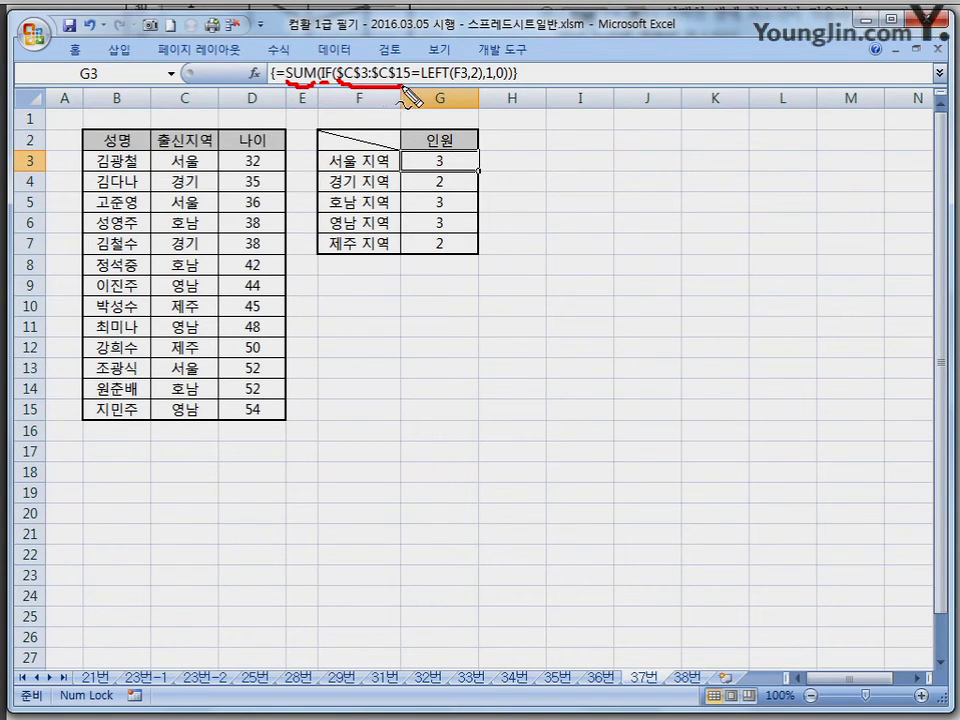
mouse_move(157, 147)
mouse_down()
mouse_move(220, 150)
mouse_move(201, 372)
mouse_move(163, 415)
mouse_move(161, 221)
mouse_move(175, 155)
mouse_move(214, 182)
mouse_move(189, 174)
mouse_move(199, 157)
mouse_move(210, 172)
mouse_up()
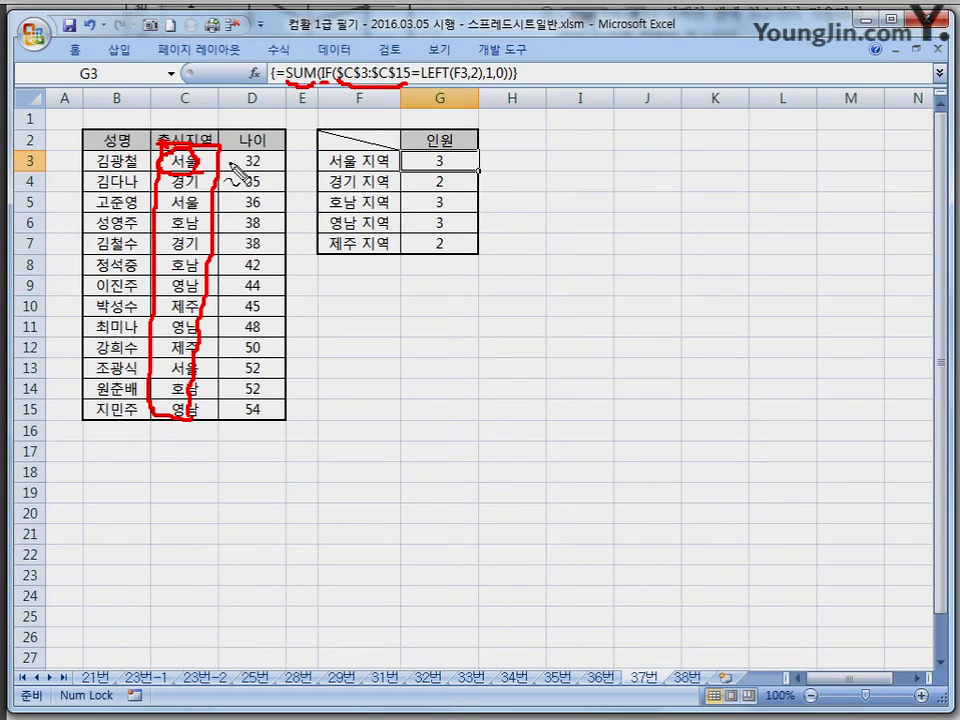
mouse_move(204, 420)
mouse_down()
mouse_move(171, 407)
mouse_move(204, 420)
mouse_up()
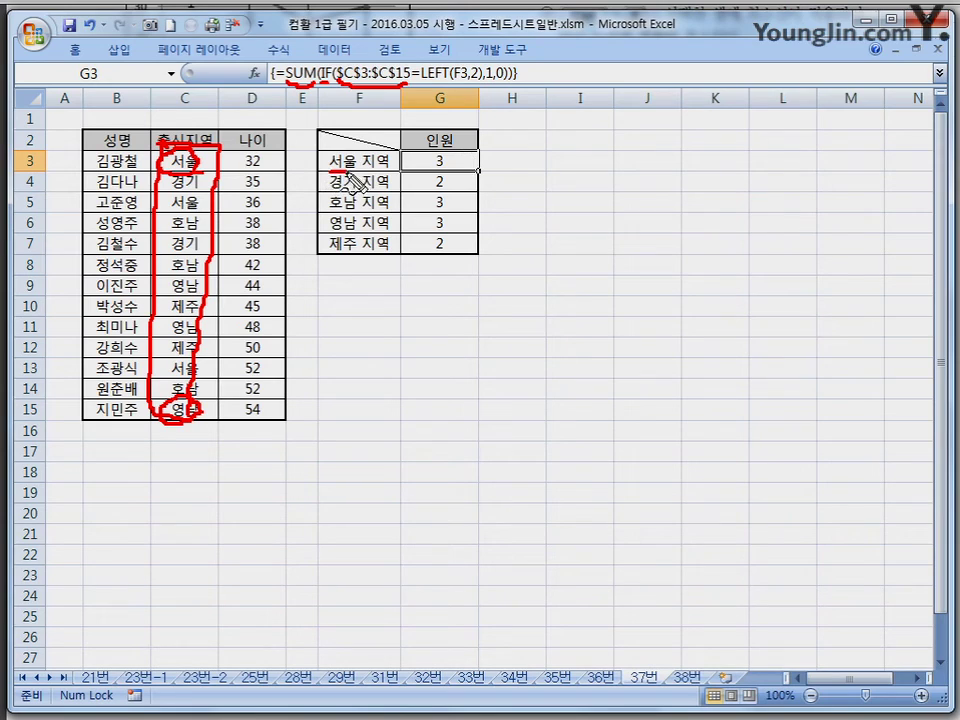
Mark the two-character region names in F3:F7 and the formula's F3 and equals sign, draw arrows to its 1 and 0, and clear the marks
mouse_move(329, 171)
mouse_down()
mouse_move(387, 171)
mouse_move(332, 170)
mouse_move(358, 158)
mouse_up()
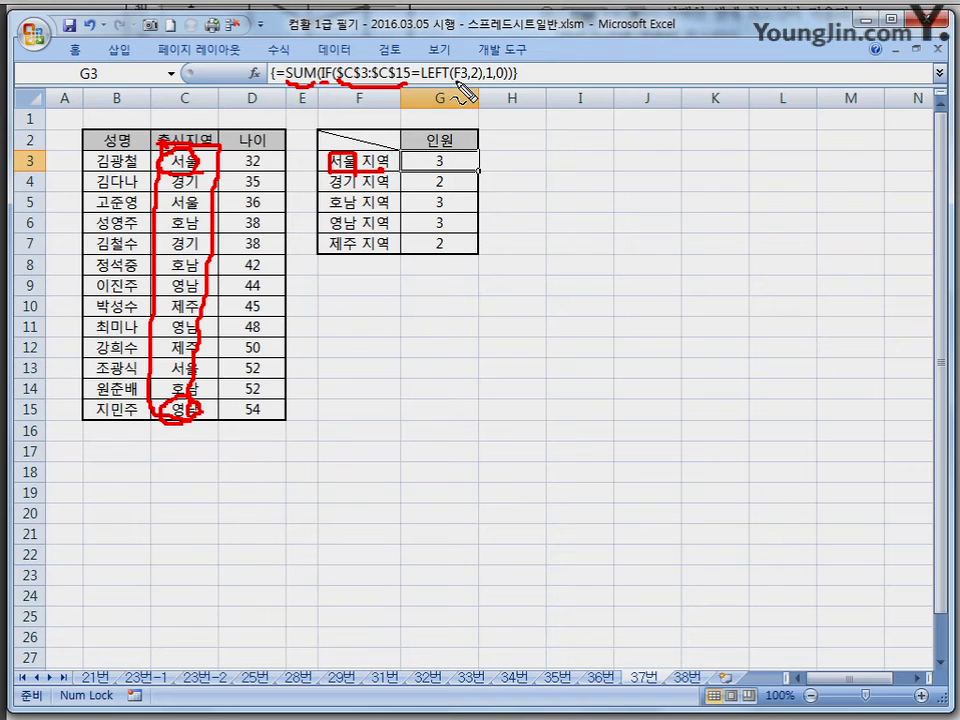
mouse_move(345, 172)
mouse_down()
mouse_move(336, 186)
mouse_move(352, 185)
mouse_move(336, 210)
mouse_move(355, 247)
mouse_up()
drag(332, 152, 326, 275)
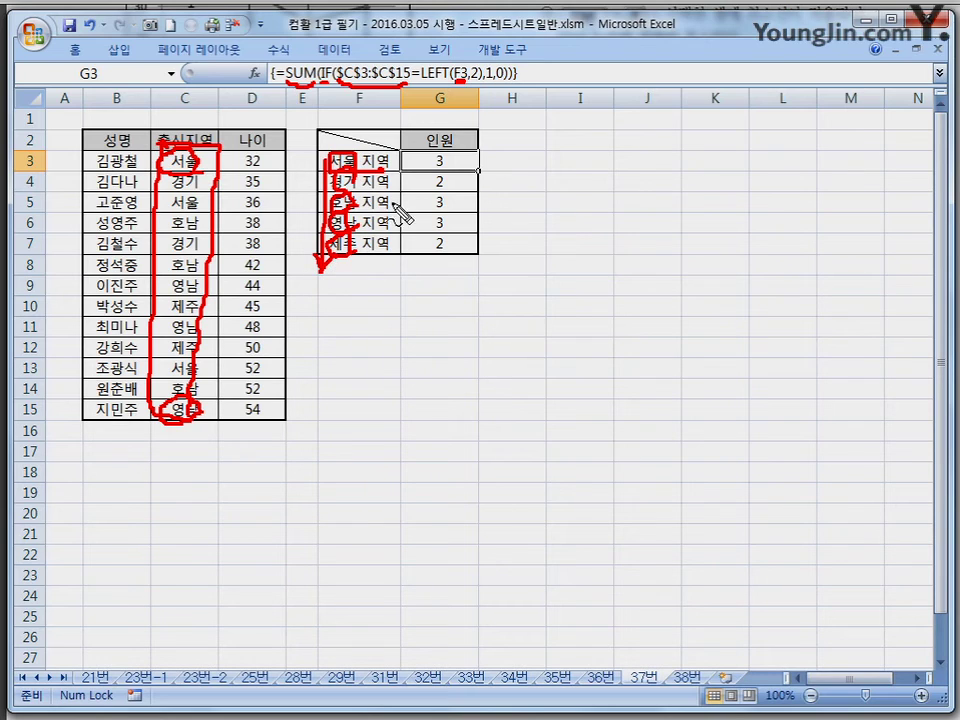
drag(462, 86, 476, 84)
mouse_move(353, 186)
mouse_down()
mouse_move(332, 156)
mouse_move(352, 178)
mouse_up()
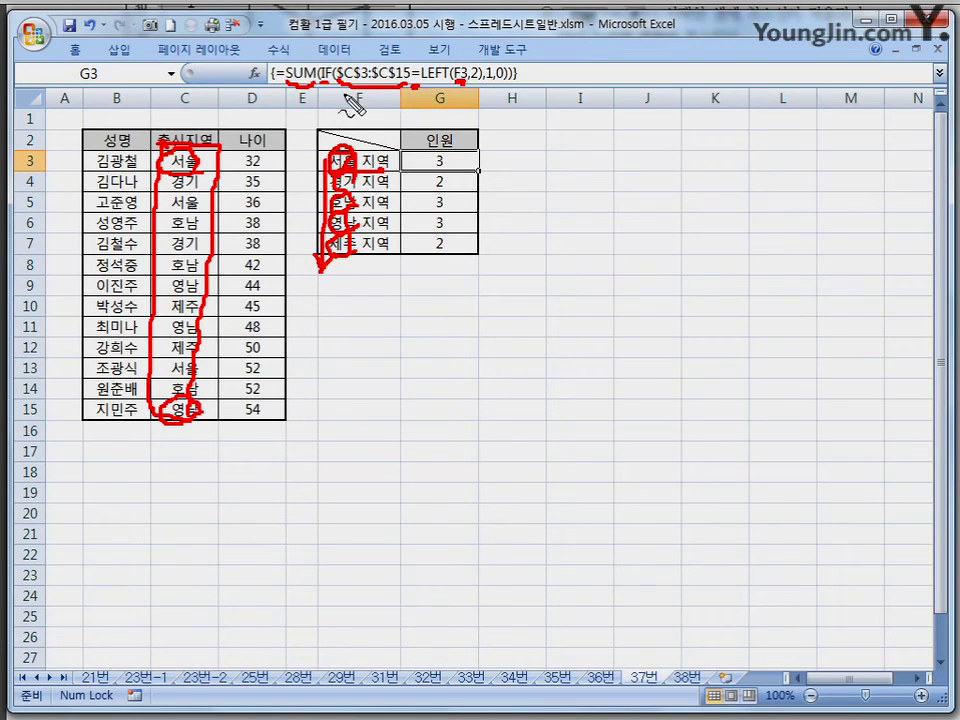
mouse_move(440, 97)
mouse_down()
mouse_move(468, 124)
mouse_move(503, 50)
mouse_move(506, 74)
mouse_move(514, 63)
mouse_up()
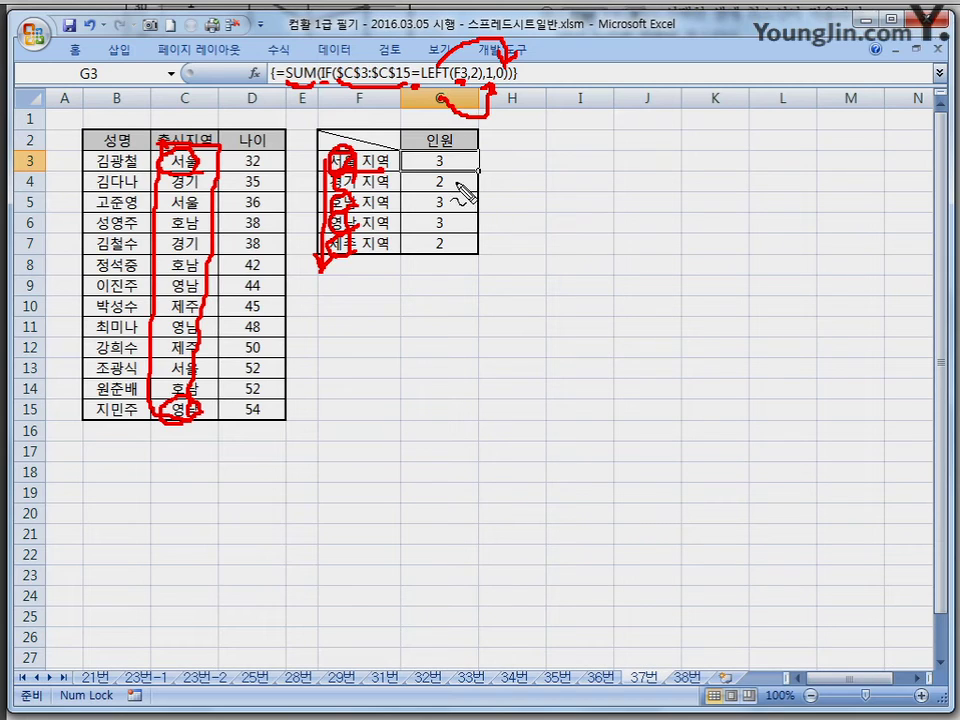
key(Escape)
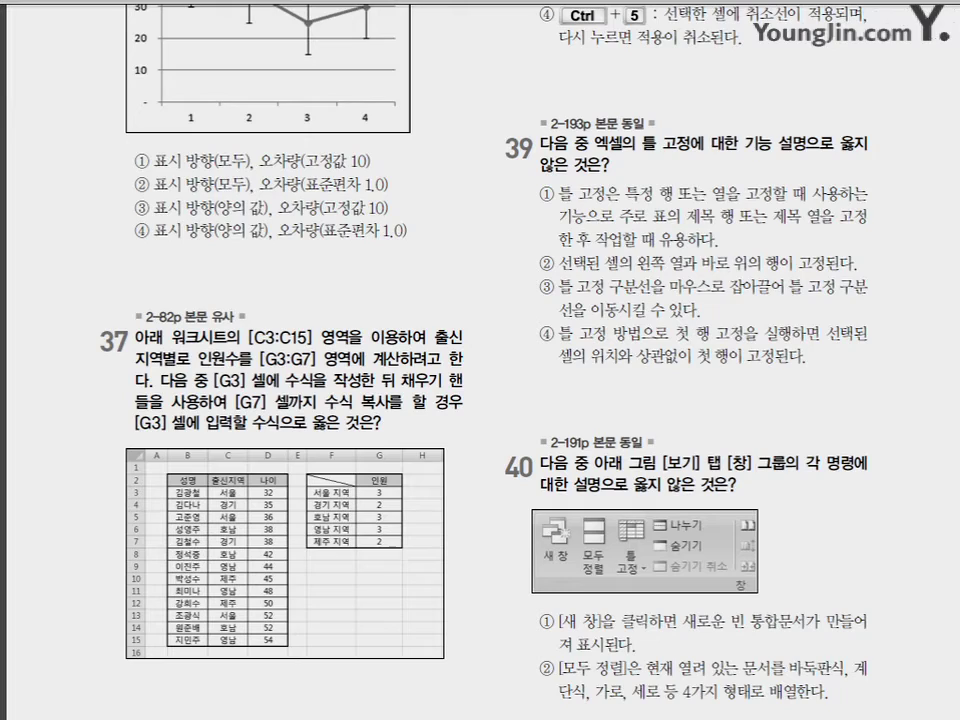
Go back to the four SUM(IF(...)) answer choices of question 37 in the exam document
scroll(459, 240, up, 10)
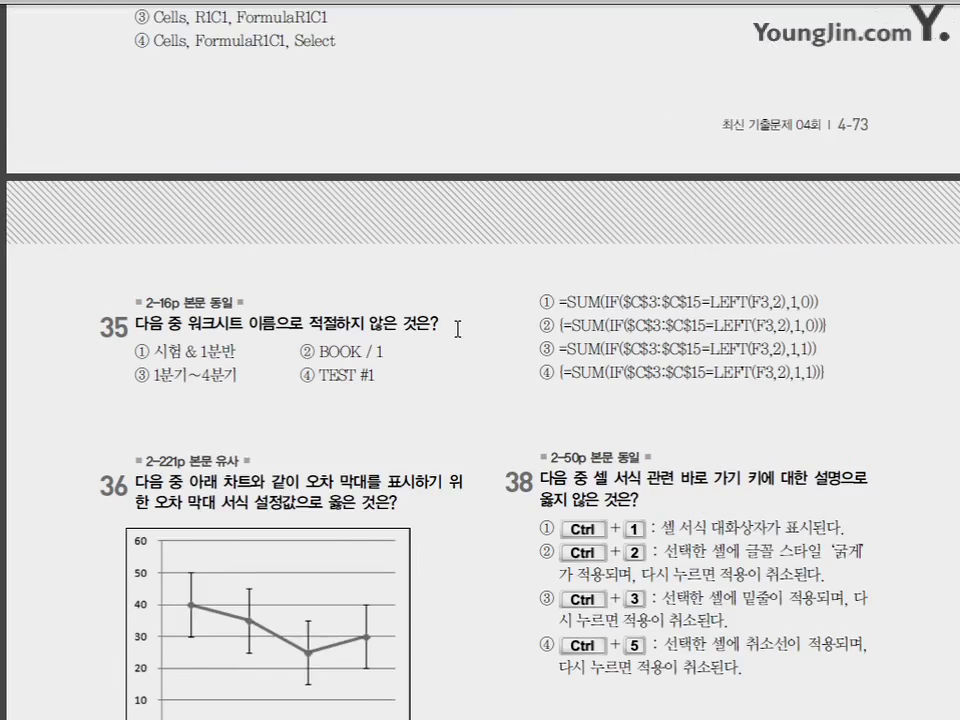
scroll(444, 360, down, 1)
scroll(435, 355, down, 1)
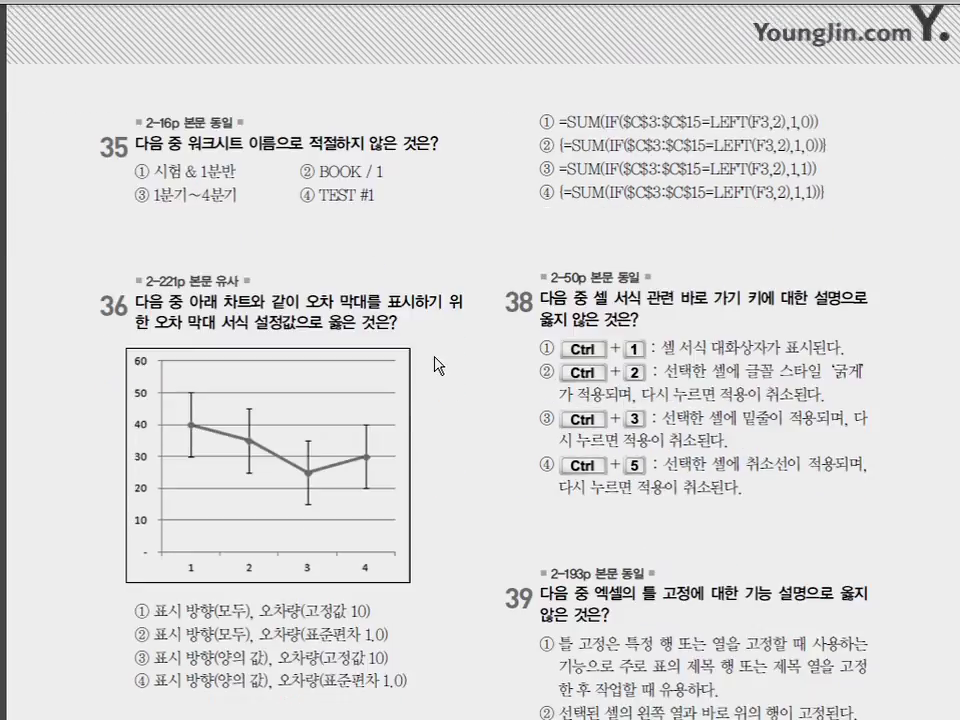